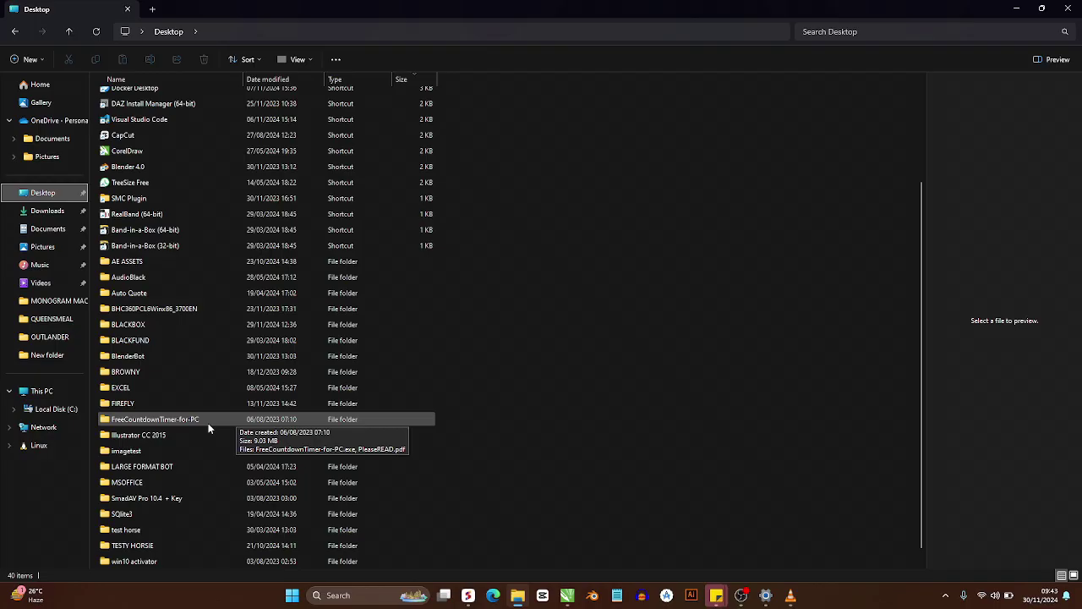
Run SETUP.EXE from the BODA MAINTOP folder inside the desktop's BROWNY folder.
double_click(118, 373)
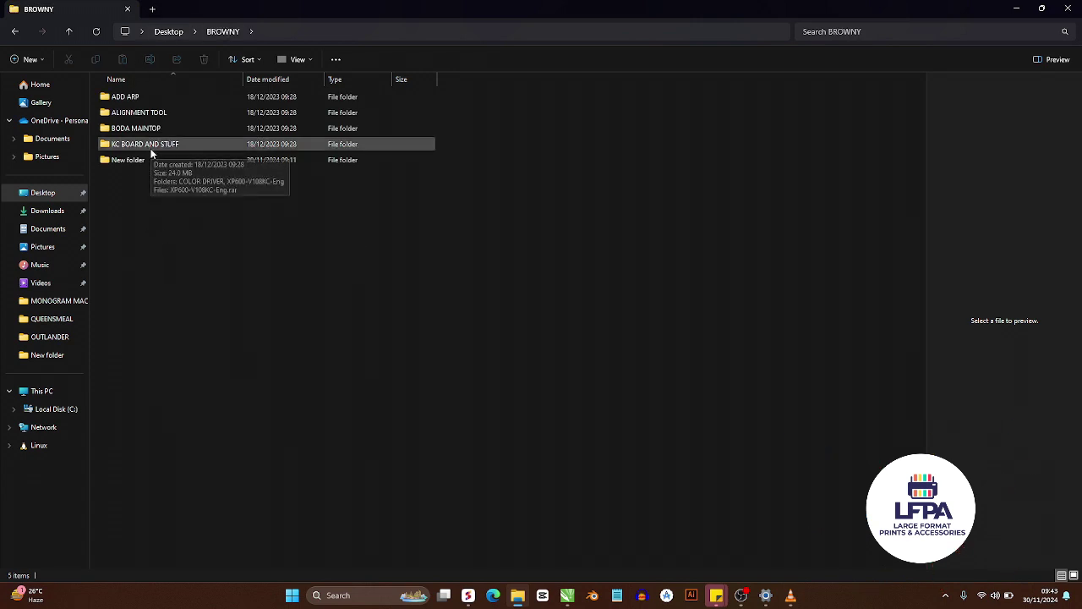
double_click(119, 128)
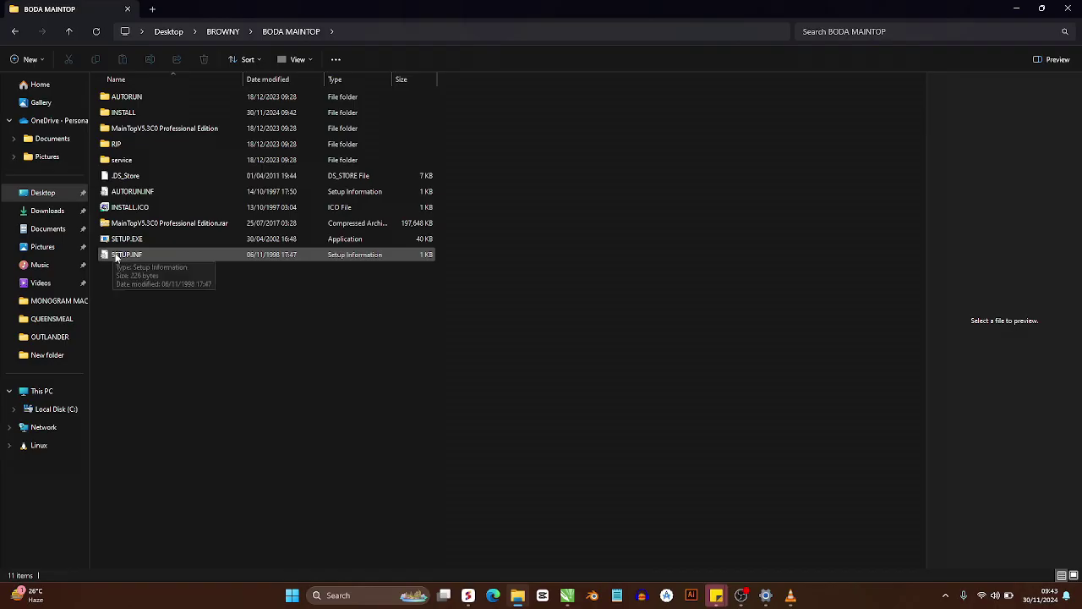
double_click(105, 243)
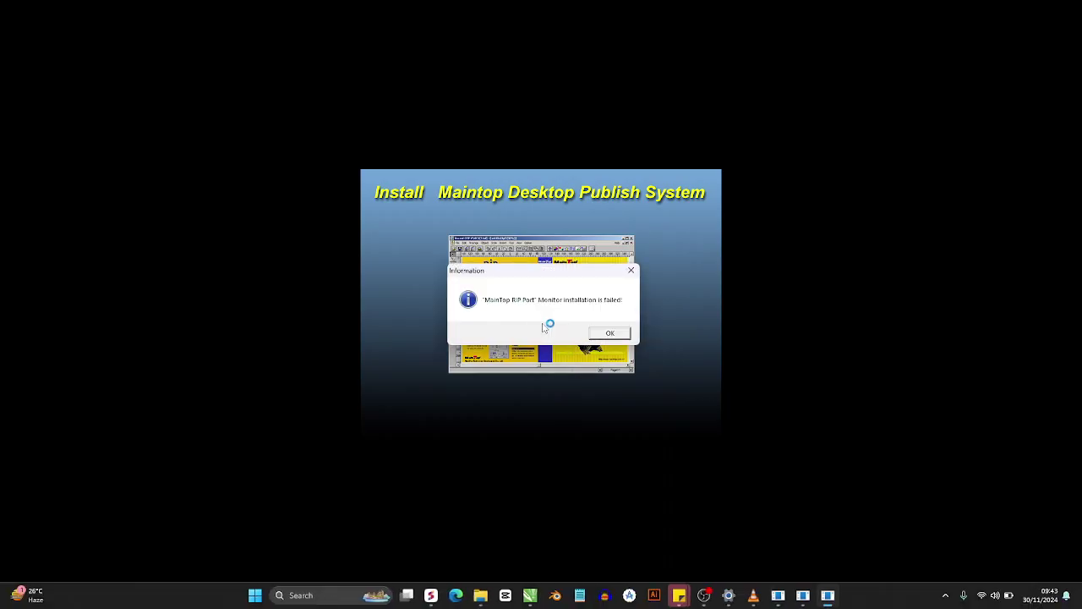
Dismiss the port monitor notice and finish the MainTop installation with the restart postponed.
click(607, 332)
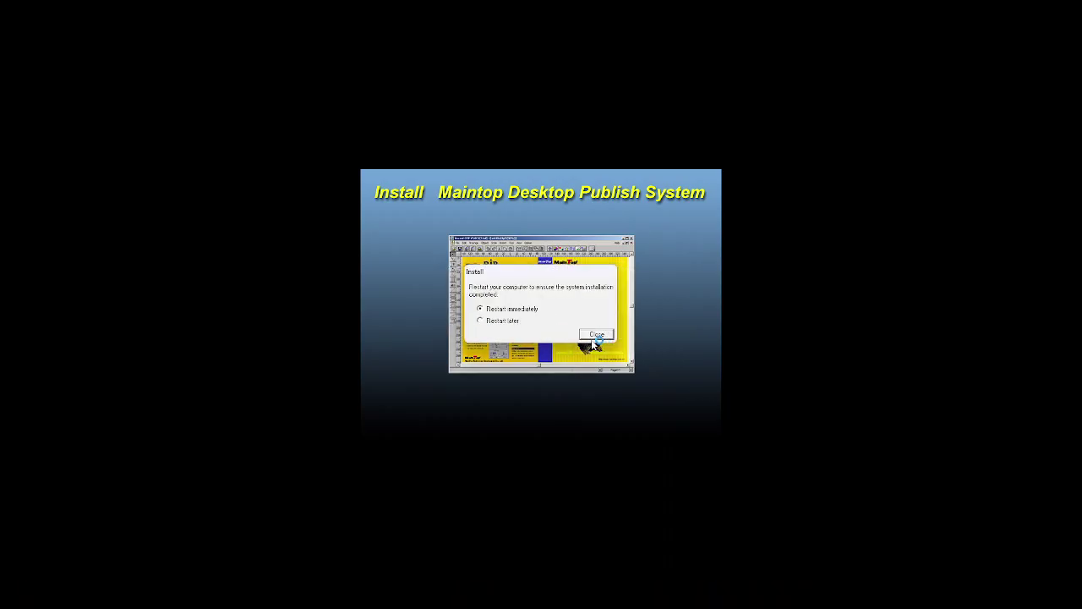
click(493, 322)
click(596, 334)
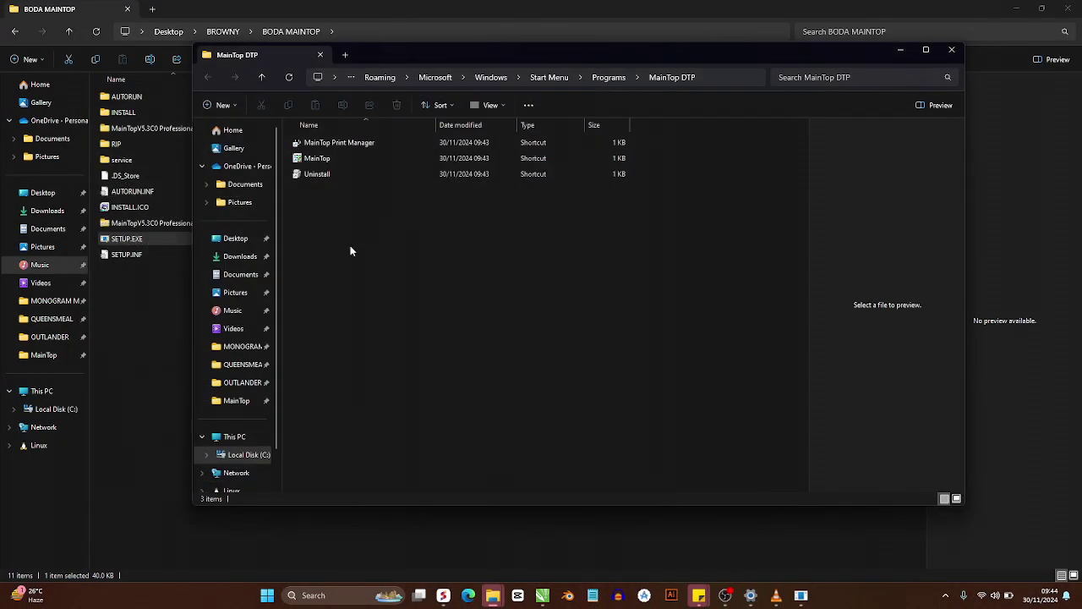
Launch MainTop and open the custom printer installation from the printer setup.
click(313, 159)
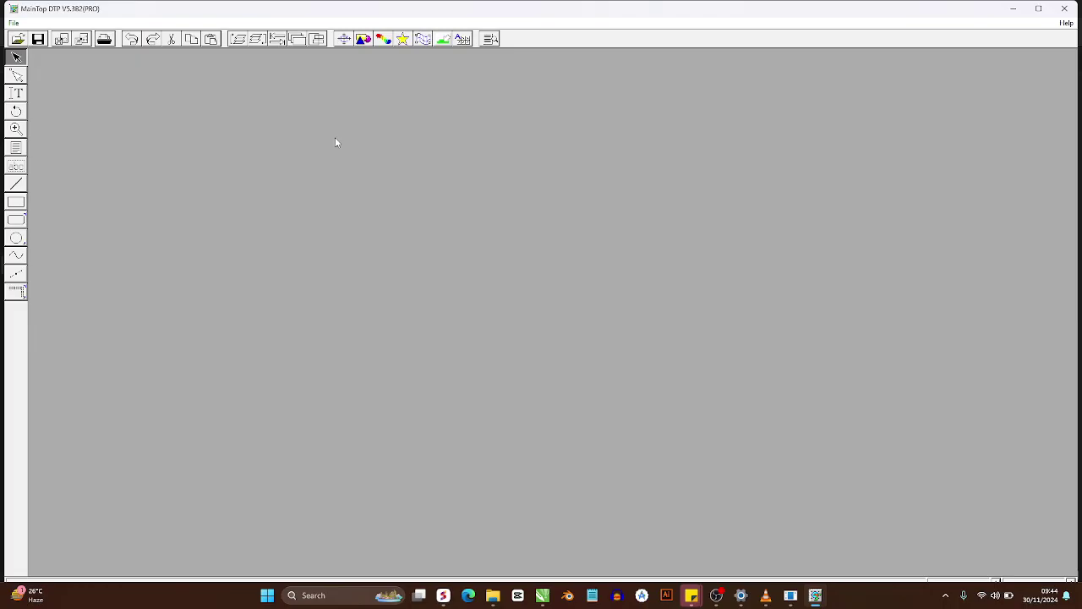
click(13, 22)
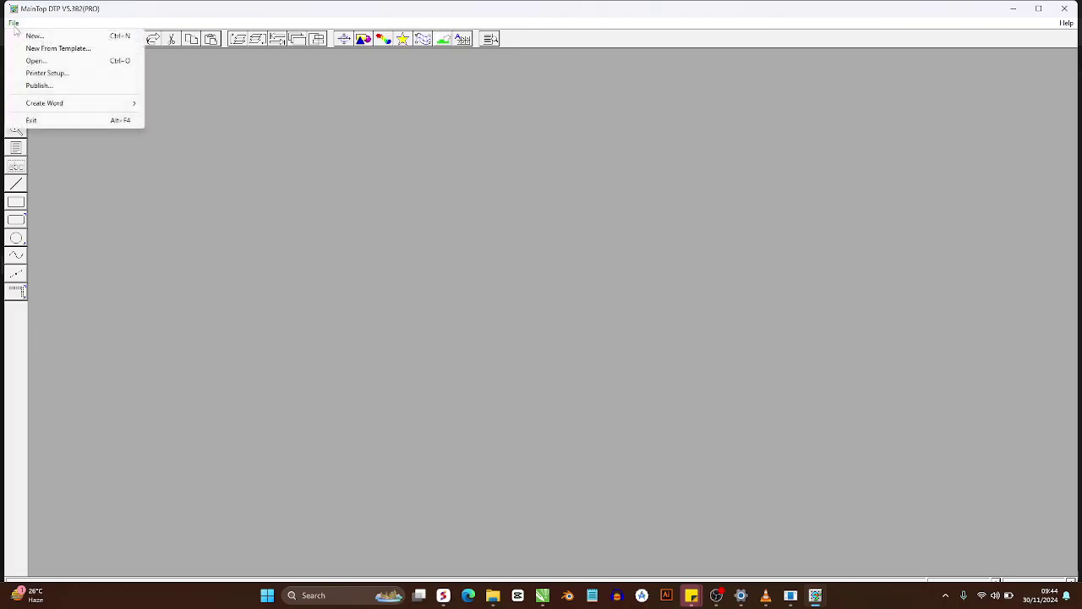
click(57, 76)
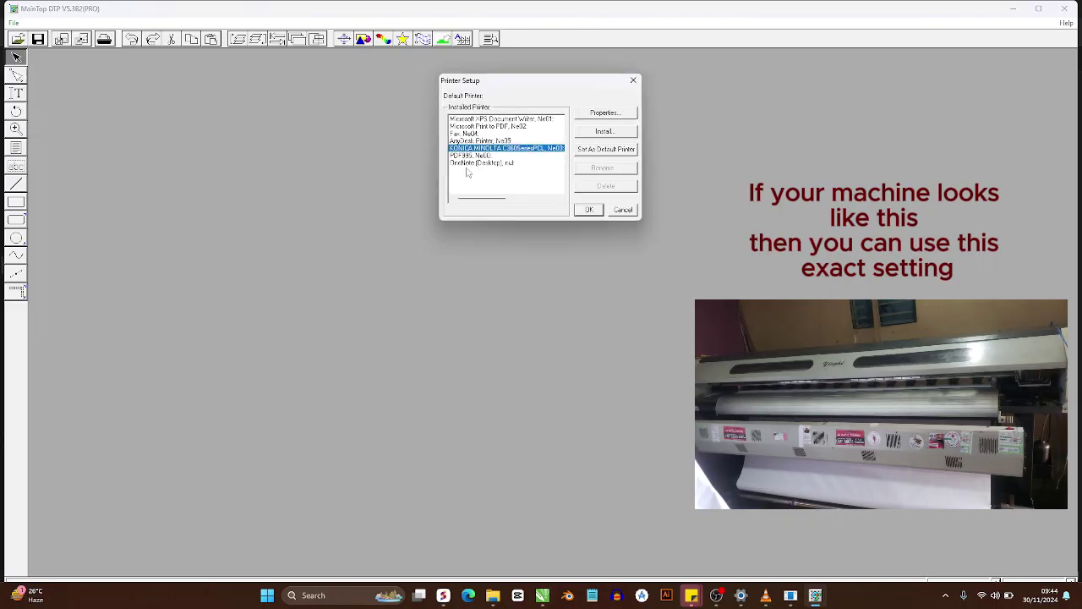
click(605, 131)
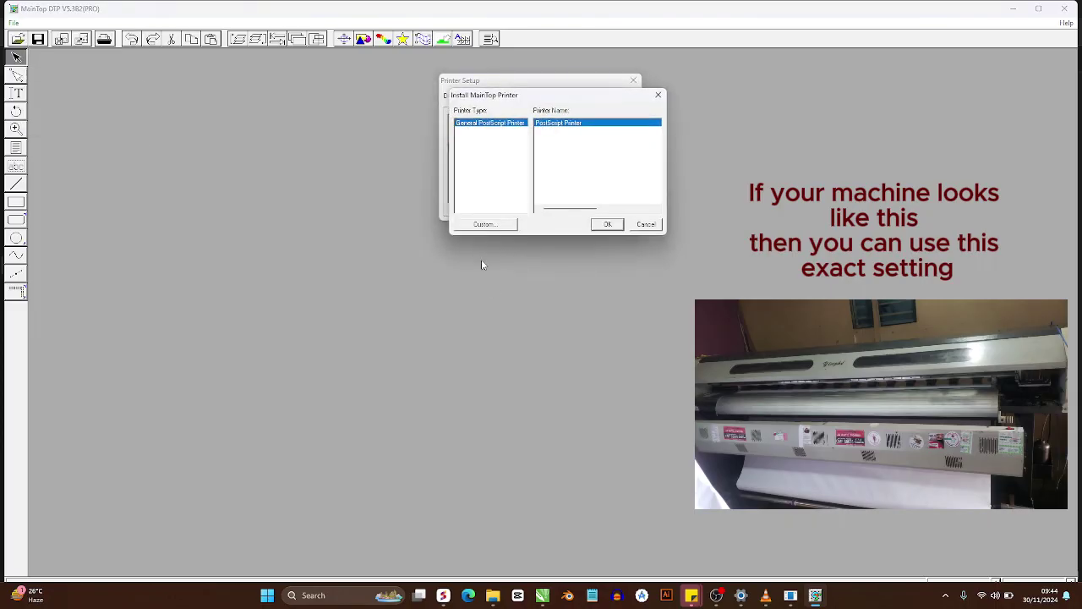
click(484, 224)
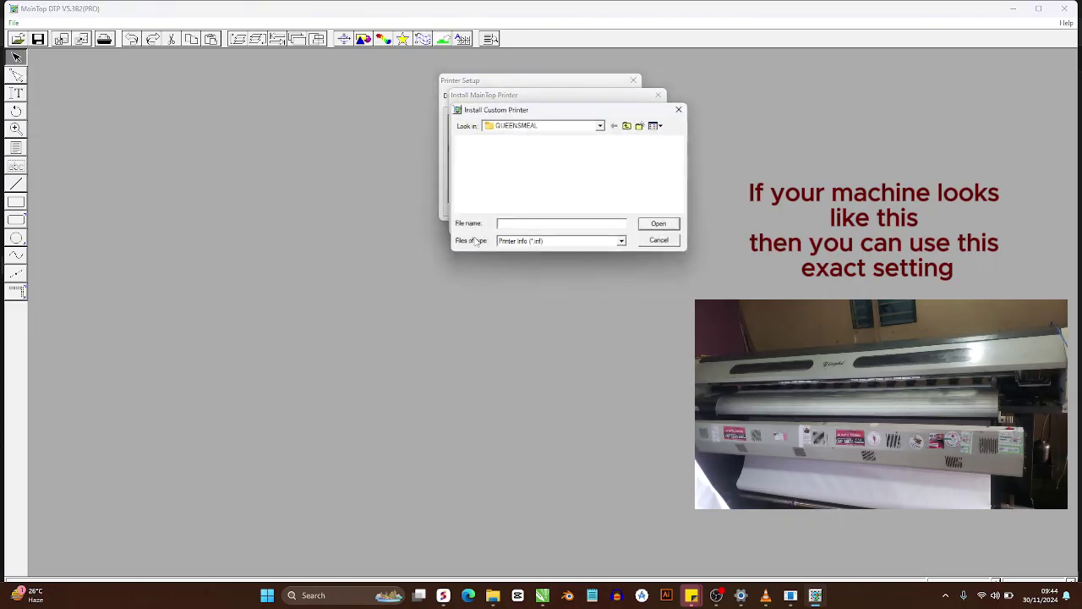
Install the Easyjet-15W printer from easyjet.inf in BROWNY's New folder and accept it as the default printer.
click(541, 125)
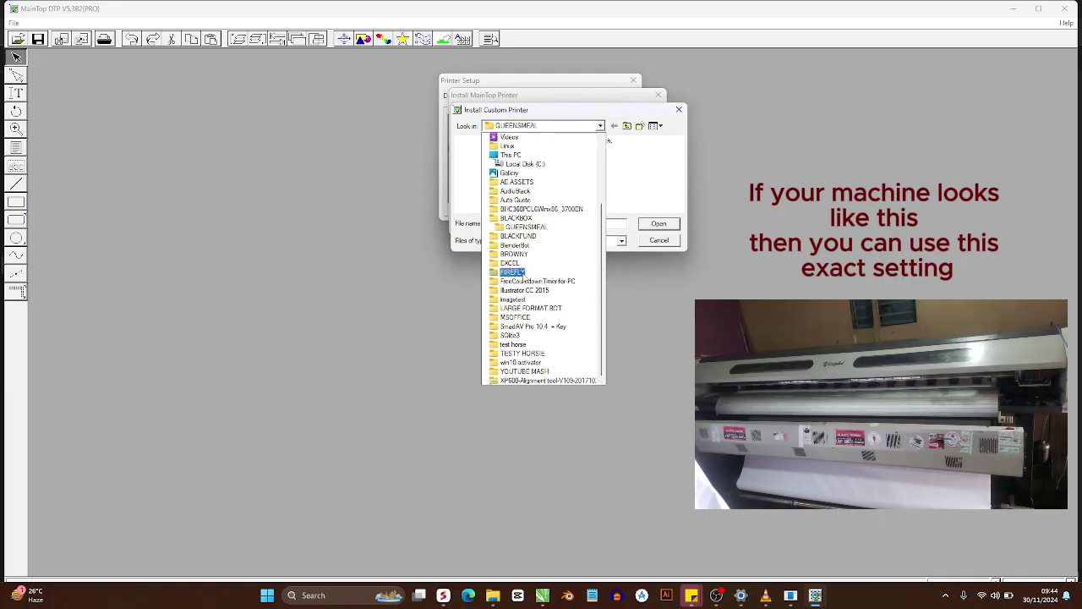
click(522, 262)
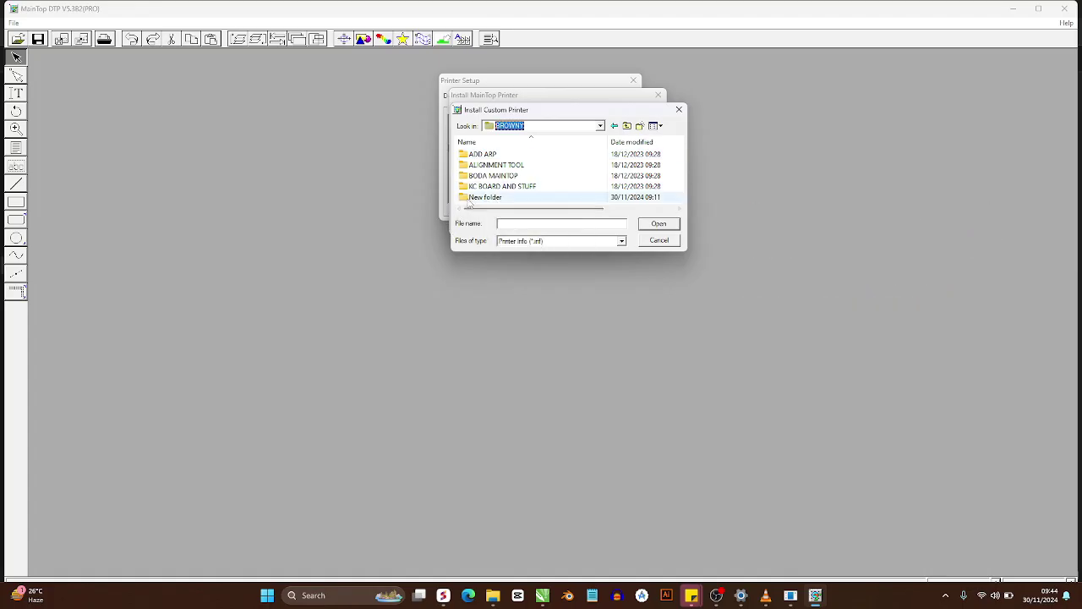
double_click(472, 200)
double_click(487, 154)
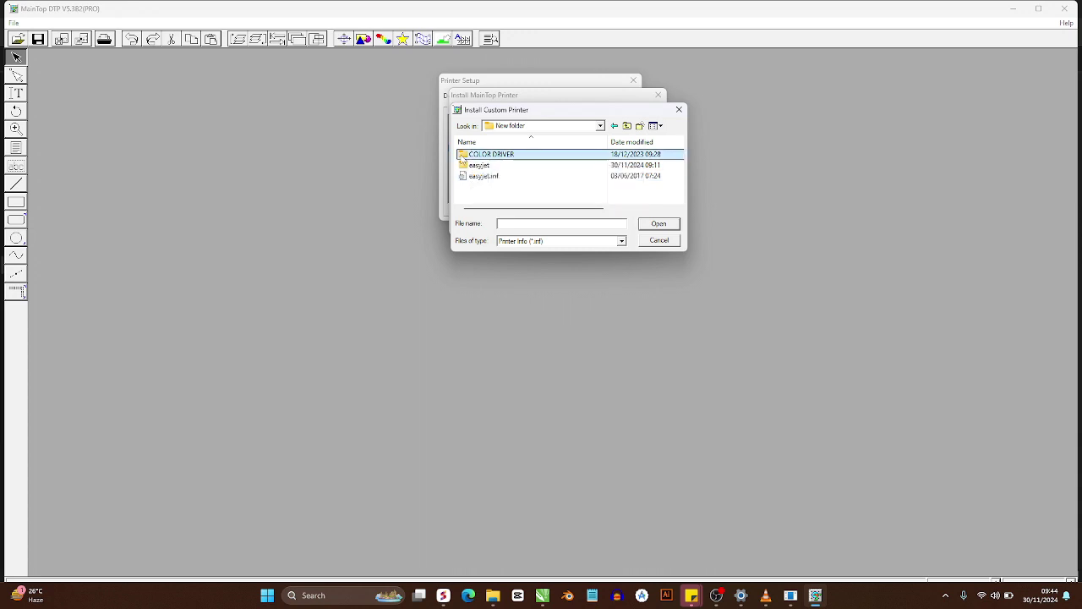
double_click(478, 166)
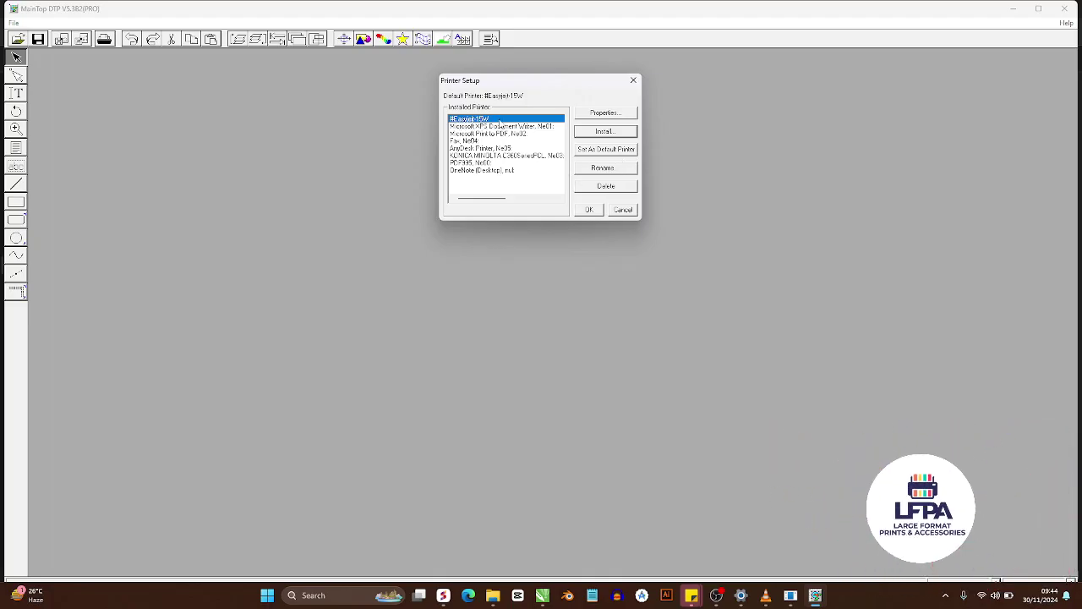
drag(534, 86, 458, 135)
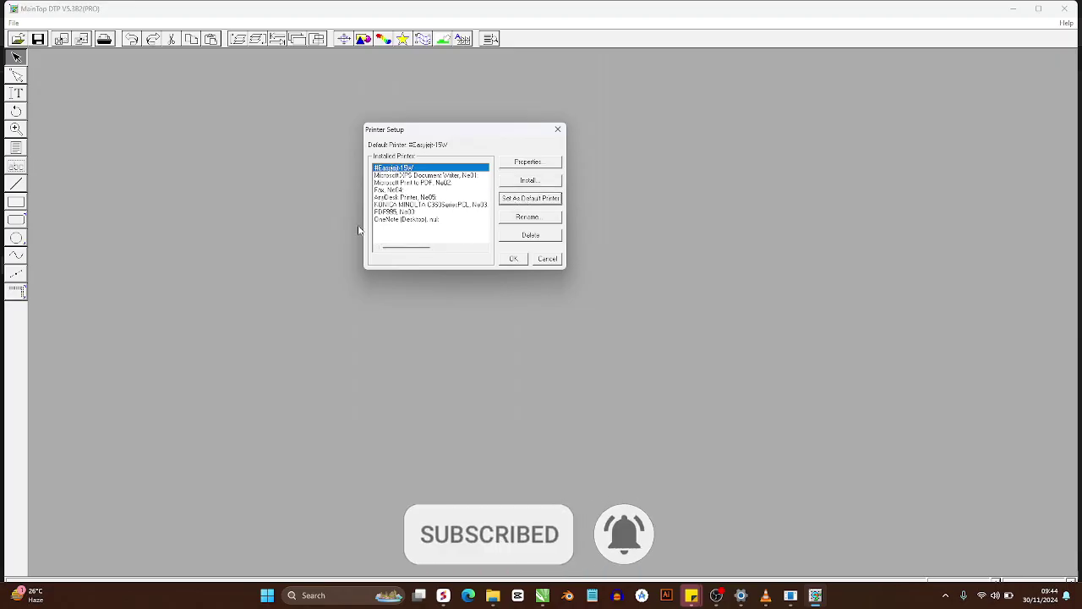
click(513, 260)
Create a new General Publication with an A4 portrait page and a single master page.
click(14, 23)
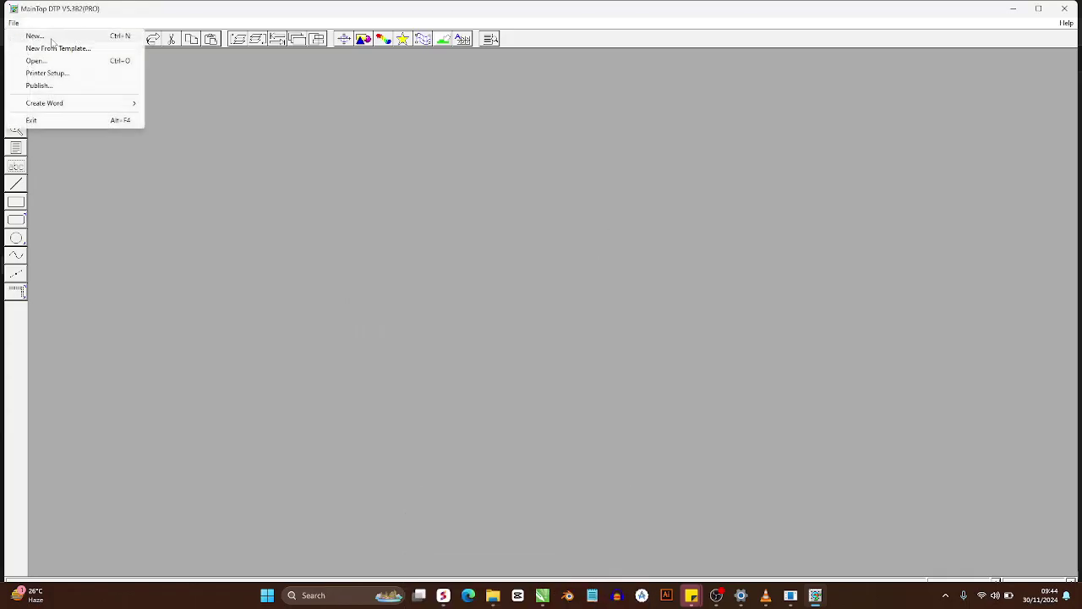
click(51, 37)
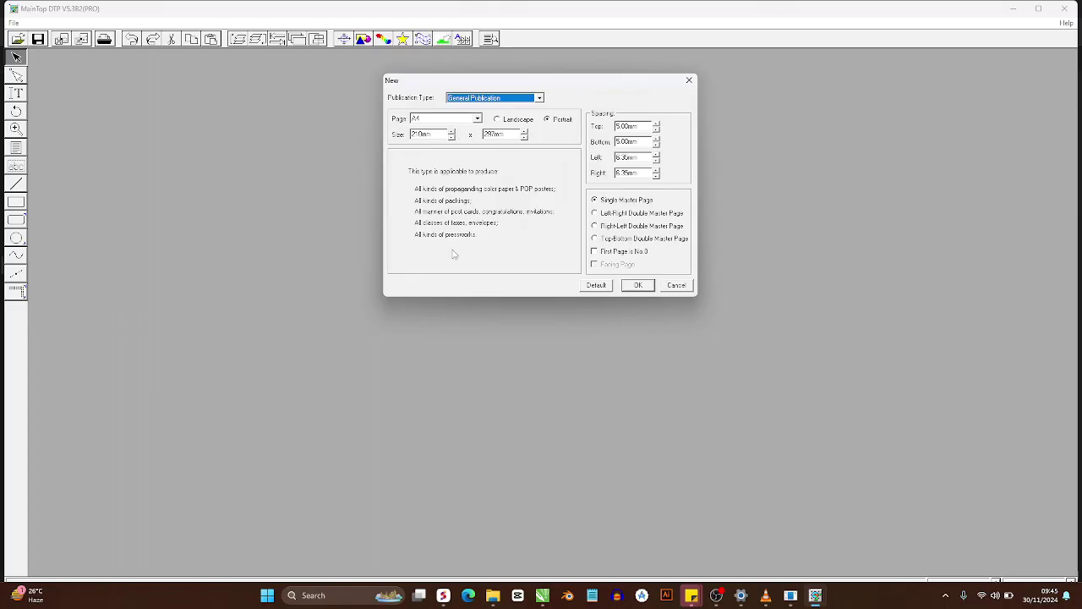
click(641, 286)
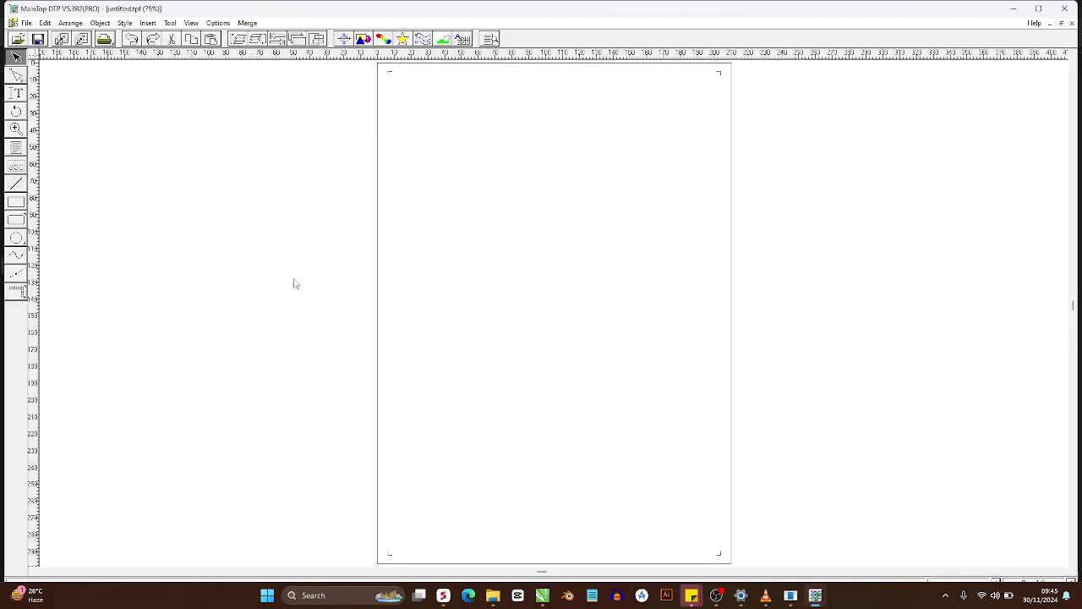
scroll(294, 283, down, 3)
scroll(276, 285, up, 2)
scroll(242, 285, down, 2)
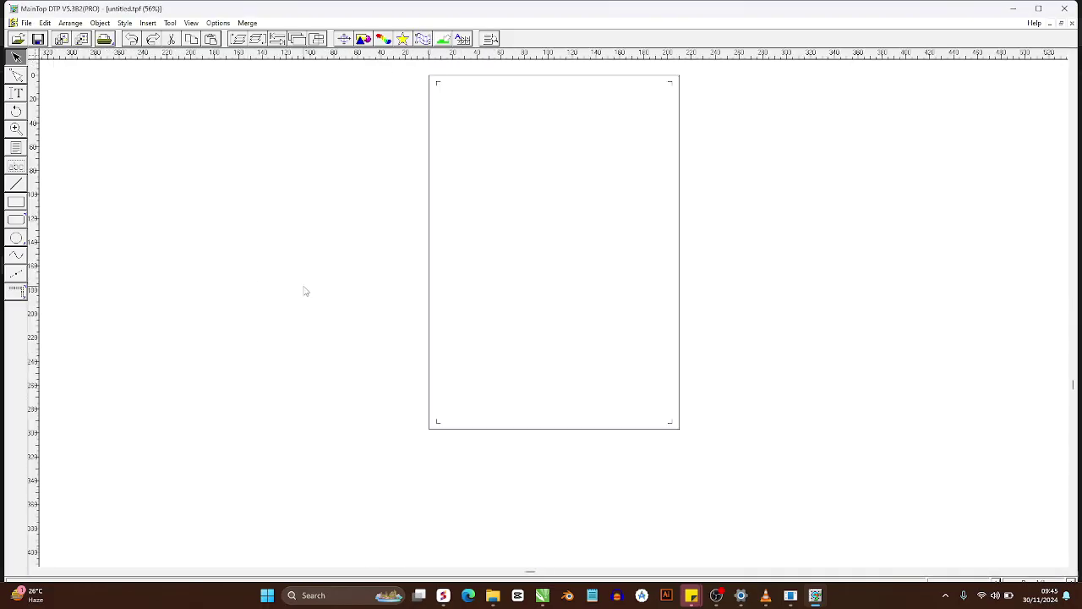
Check the width and height fields in the publication's page setup, leaving without changes.
click(26, 22)
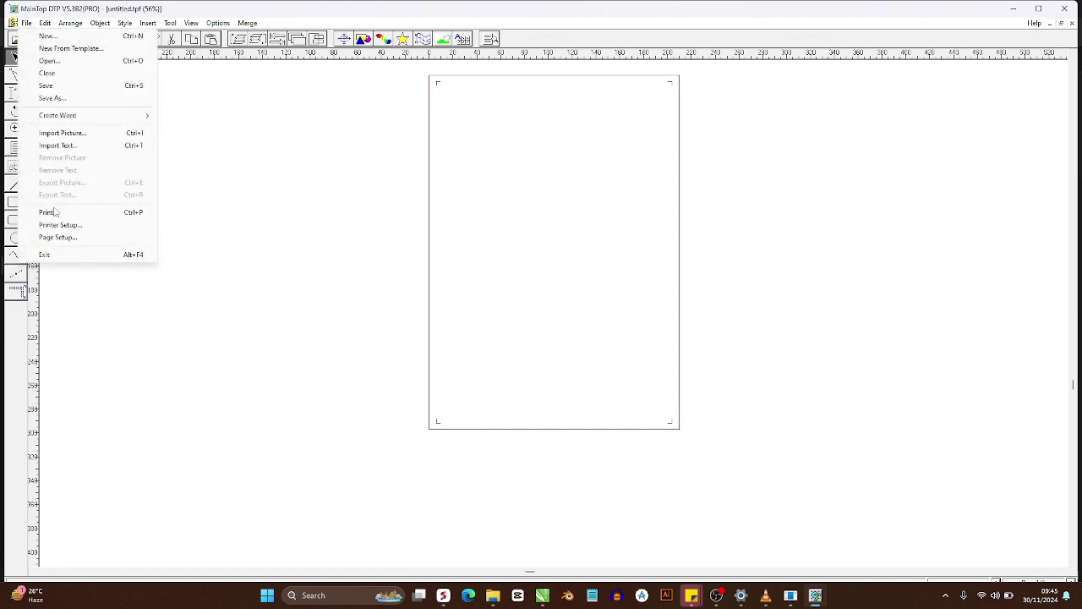
click(61, 237)
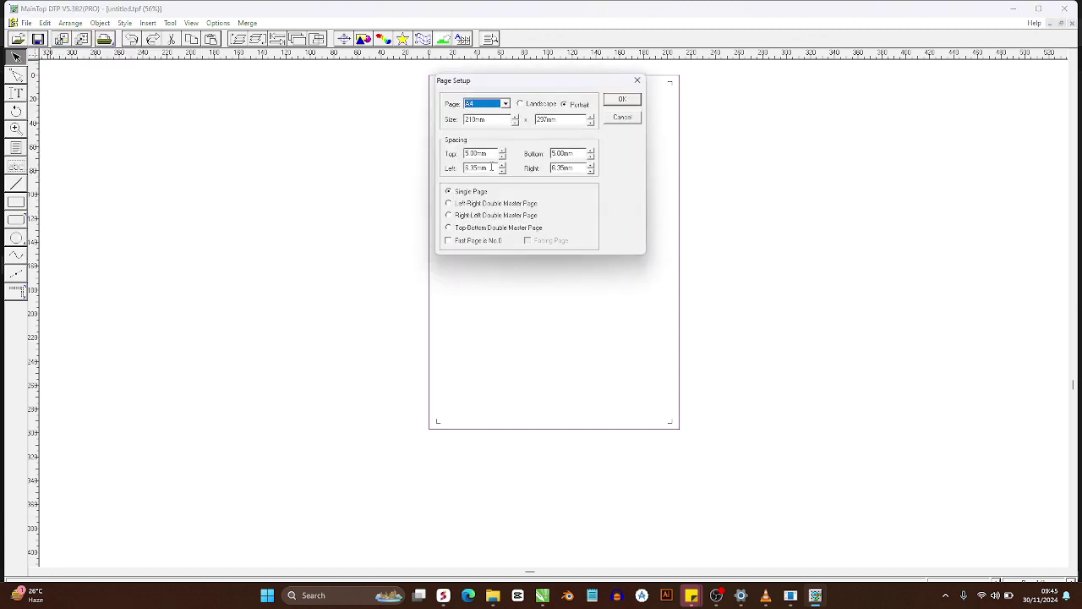
drag(479, 119, 567, 119)
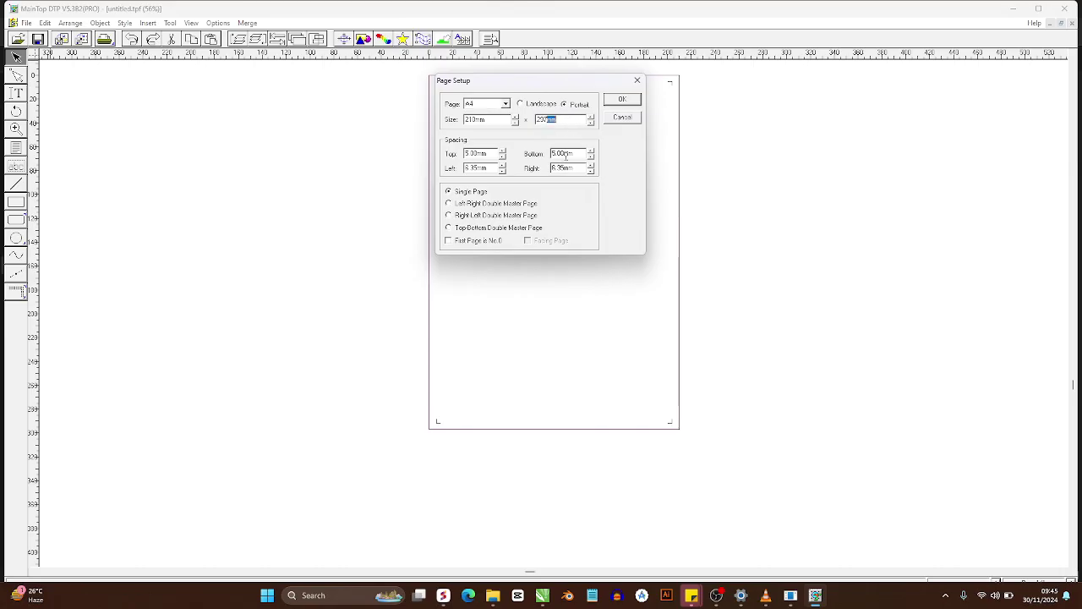
click(621, 117)
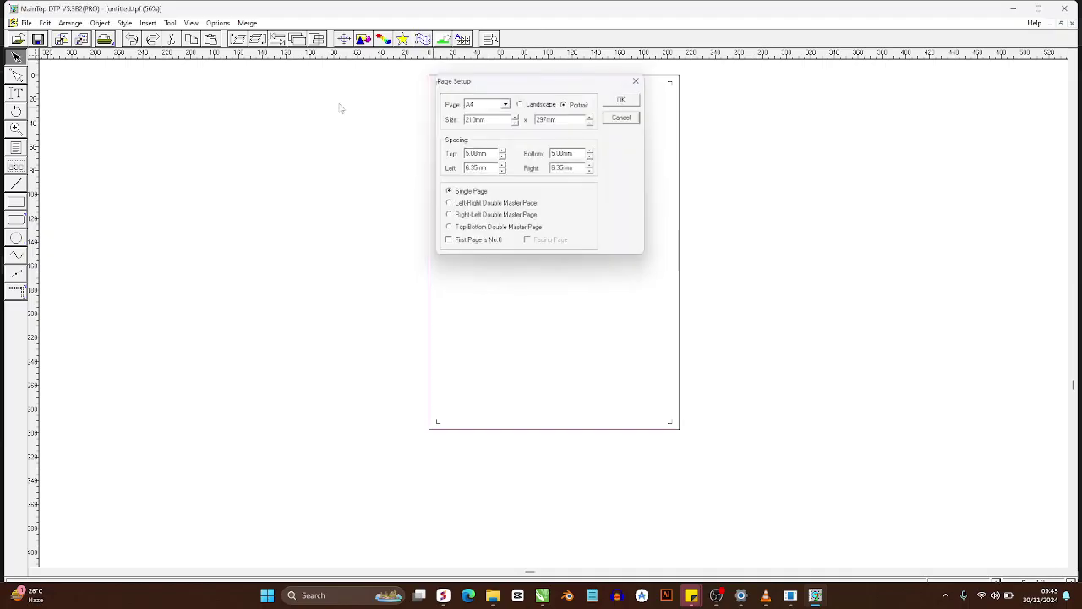
Set both the ruler unit and the general unit of the publication to inches.
click(218, 23)
click(233, 37)
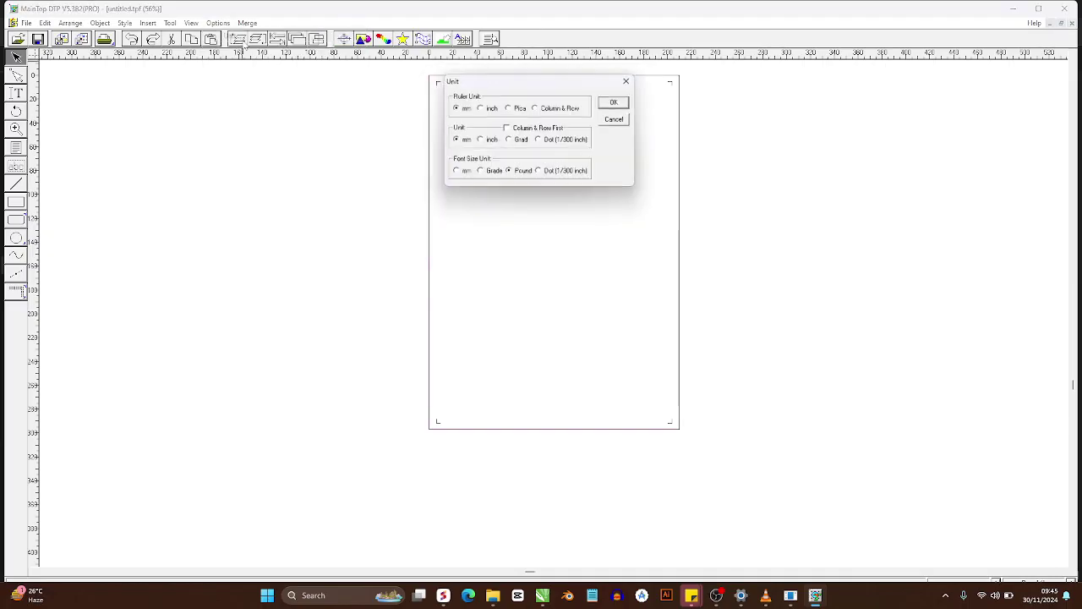
click(490, 140)
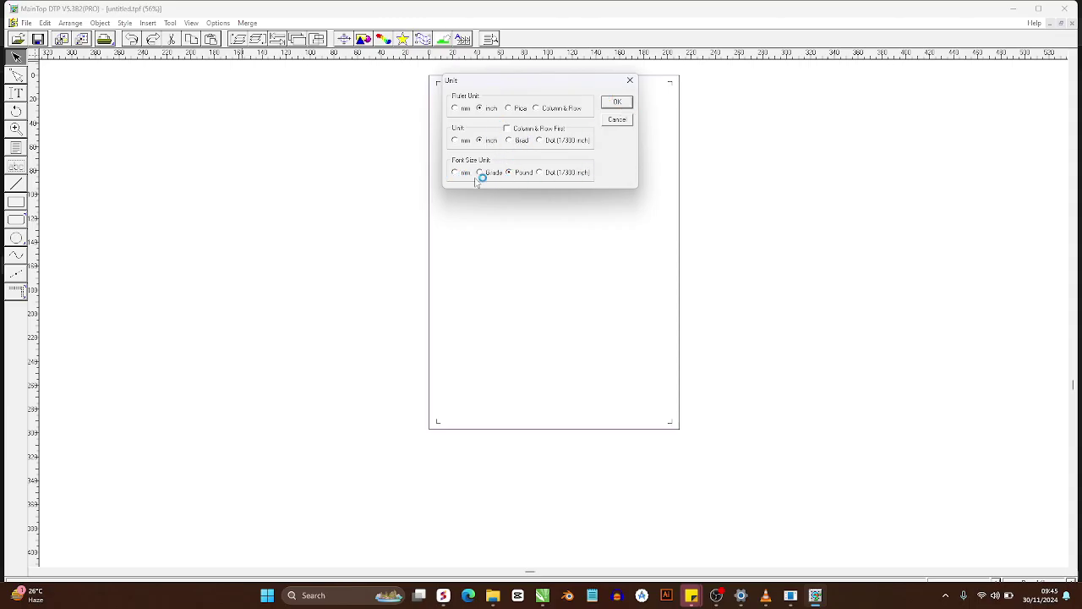
click(617, 102)
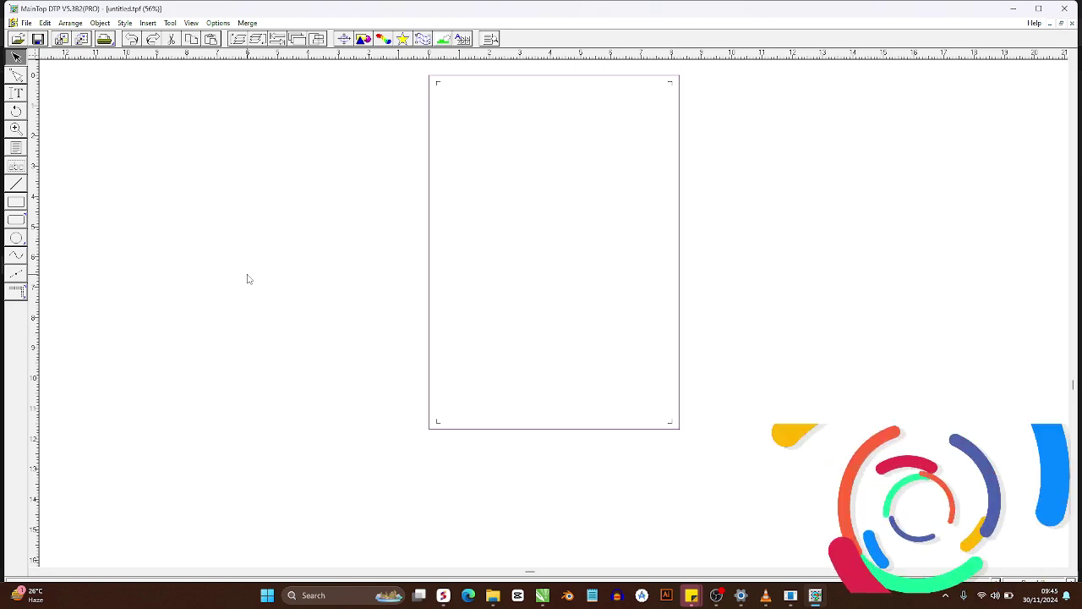
Switch to CorelDRAW and select the whole flyer design on page 1 of ORDER ONLINE.cdr.
click(542, 596)
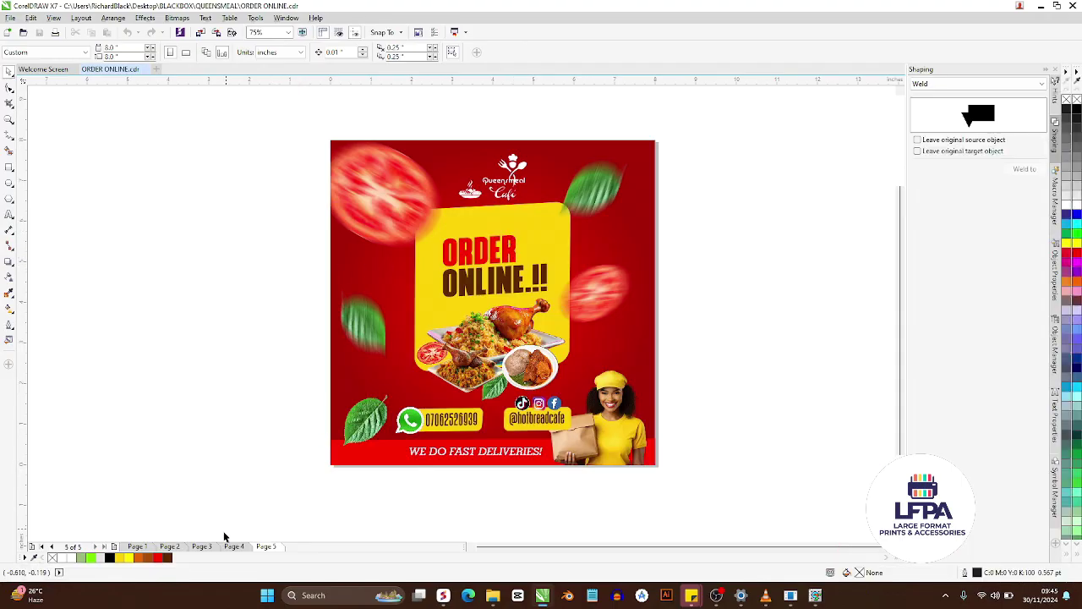
click(169, 546)
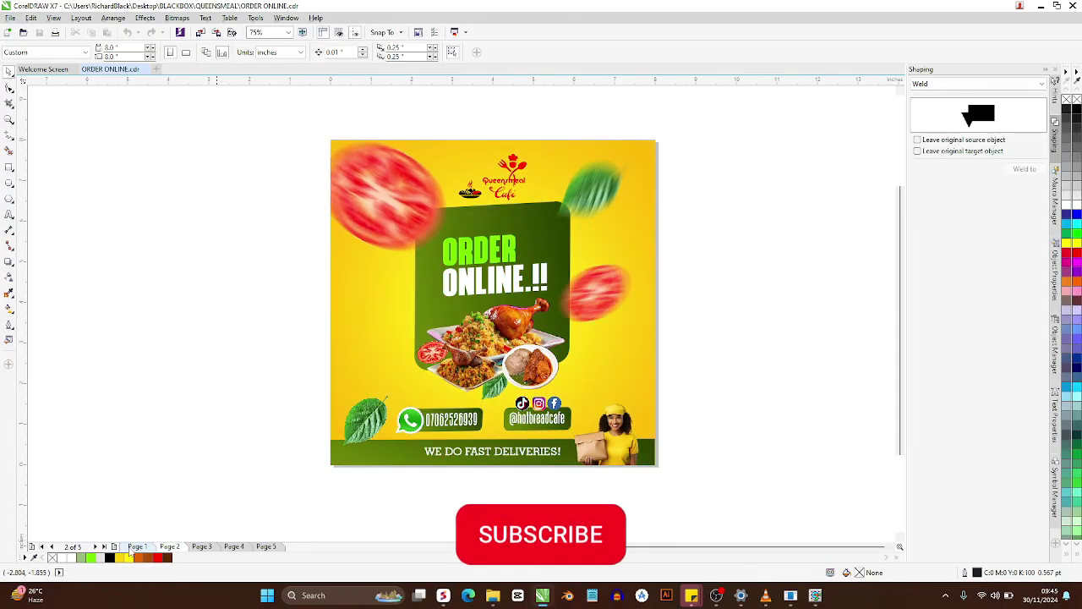
click(135, 547)
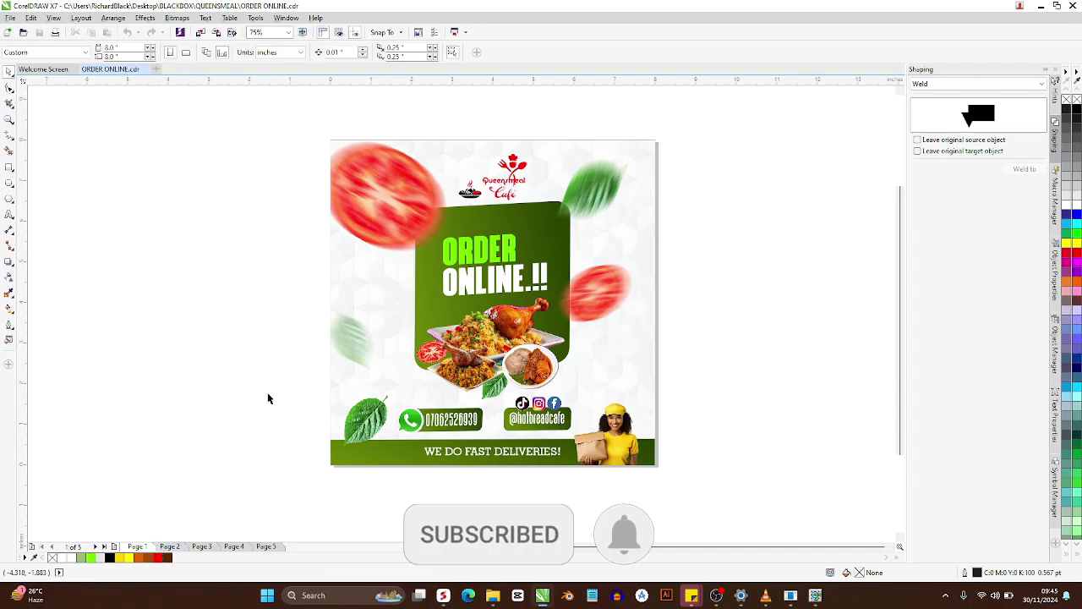
drag(215, 510, 716, 87)
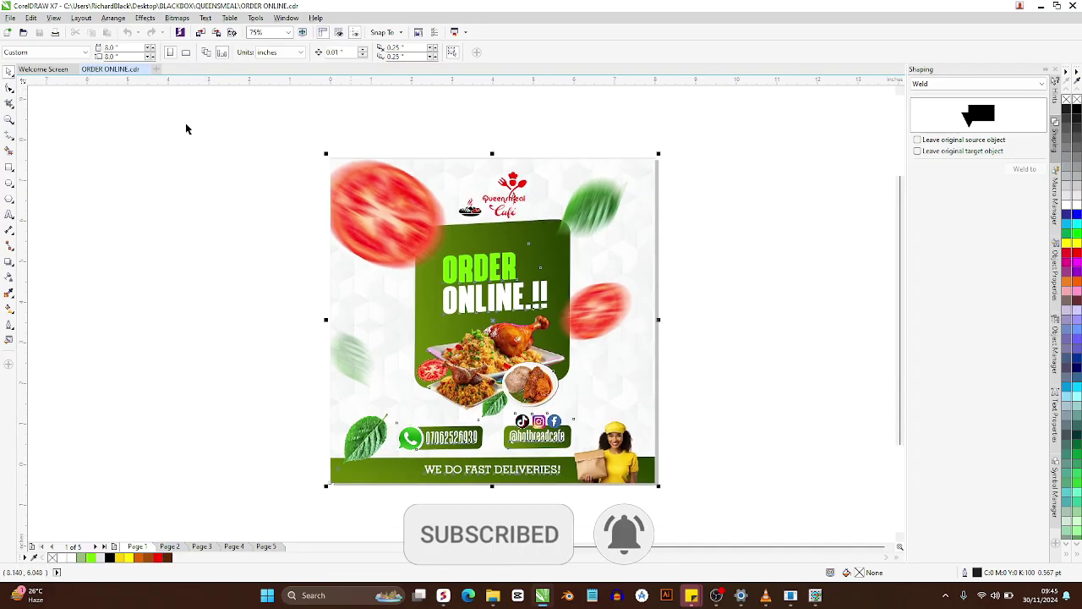
Start exporting the selected flyer and set its file format to TIF - TIFF Bitmap.
click(10, 18)
click(55, 201)
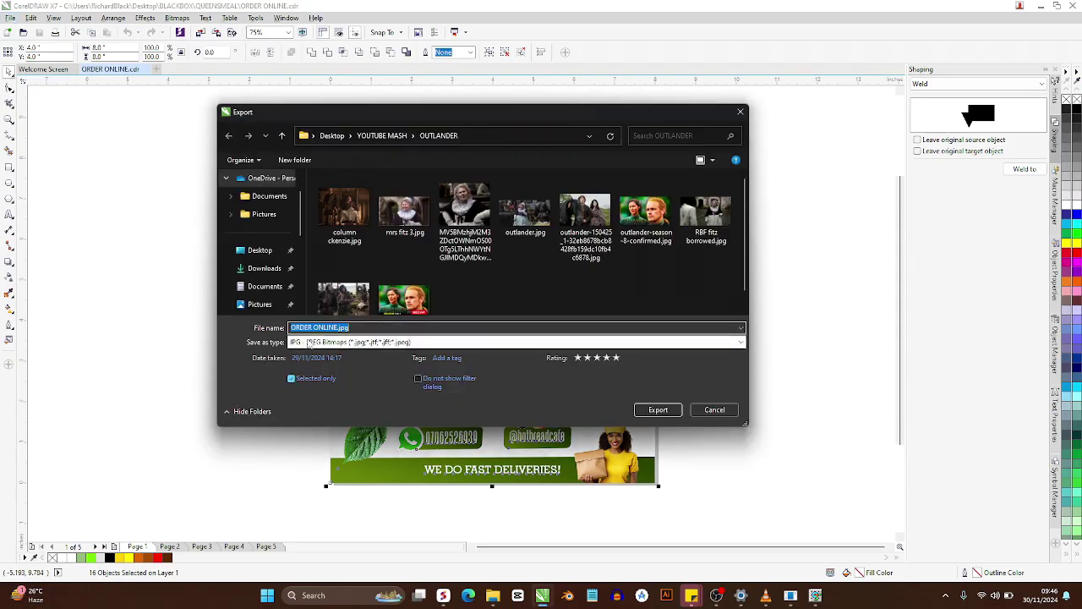
click(338, 342)
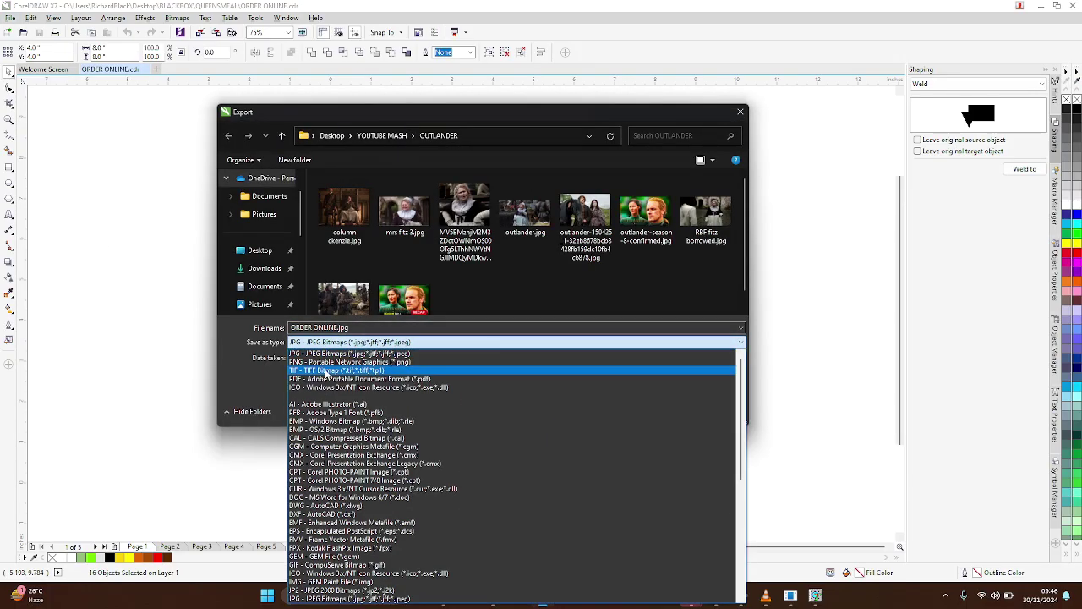
click(330, 373)
Export ORDER ONLINE.tif uncompressed to the Documents folder as an 8 x 8 inch, 300 dpi bitmap in CMYK Color (32-bit).
click(338, 136)
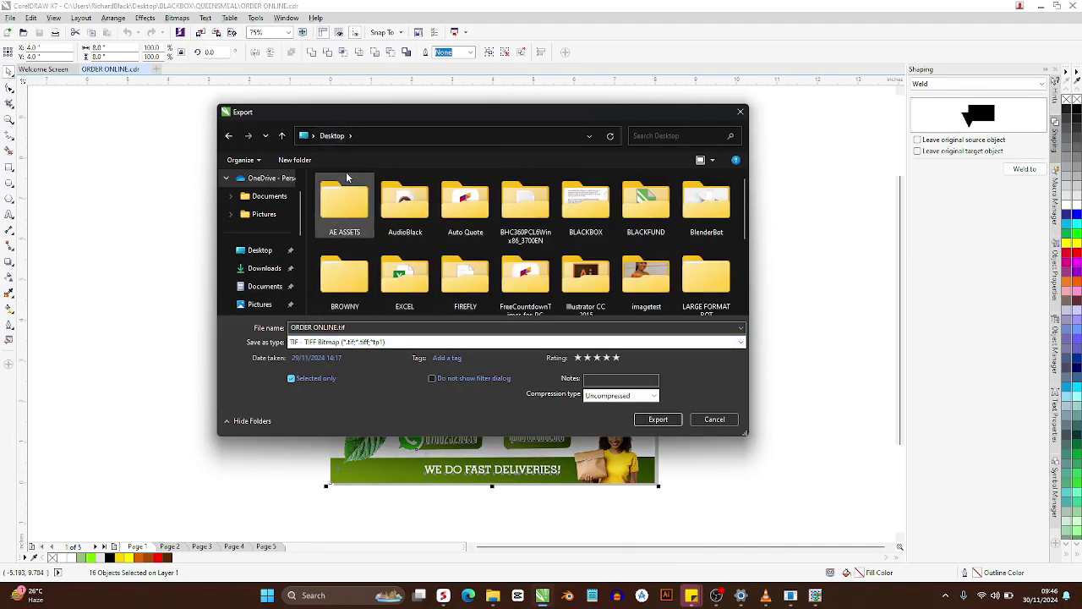
scroll(610, 295, down, 3)
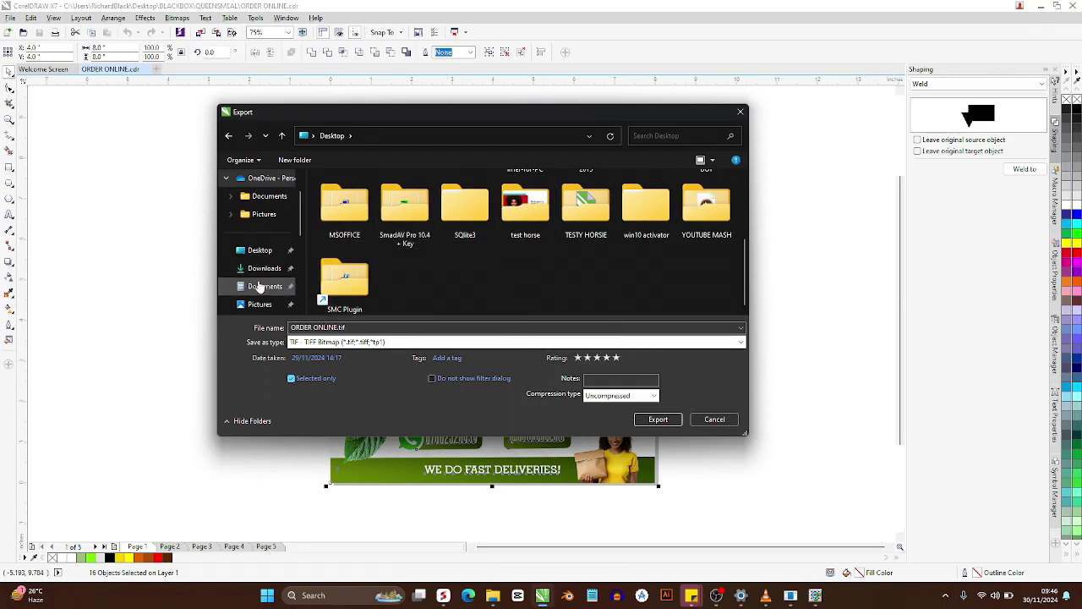
click(260, 287)
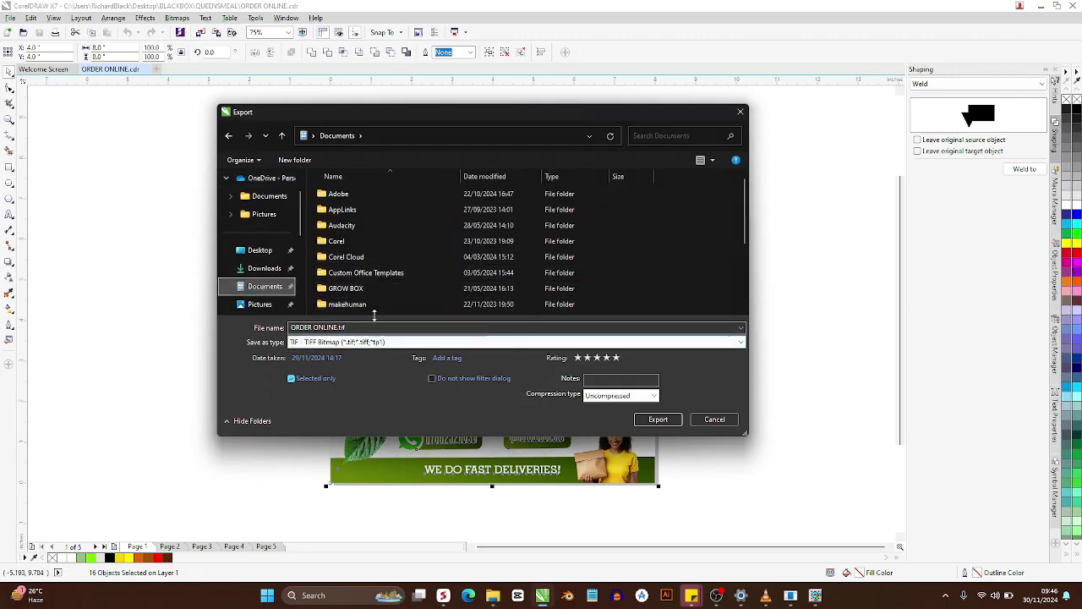
scroll(415, 285, down, 5)
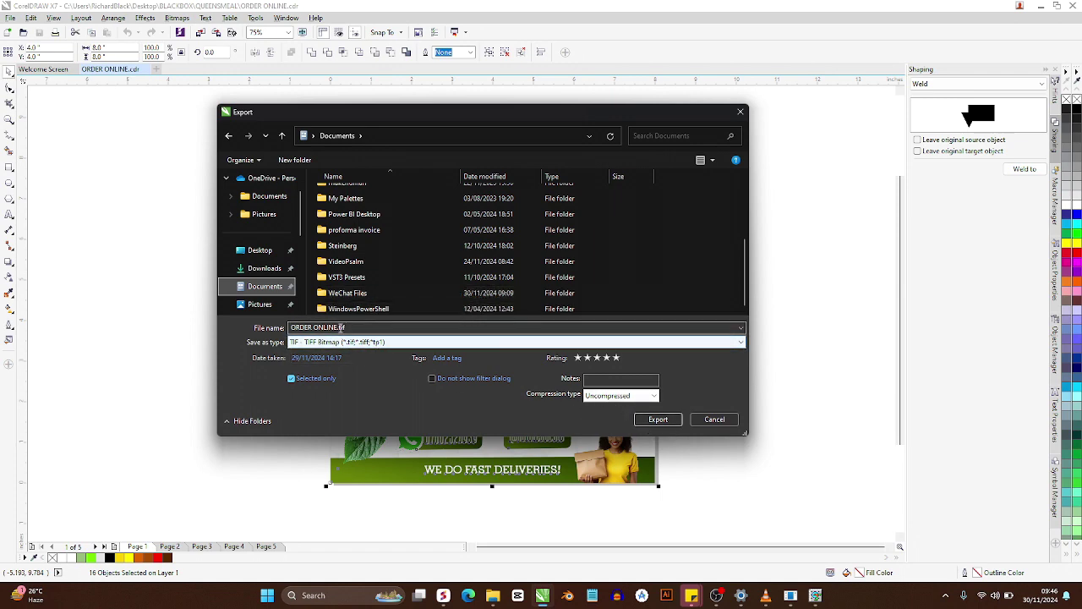
key(Return)
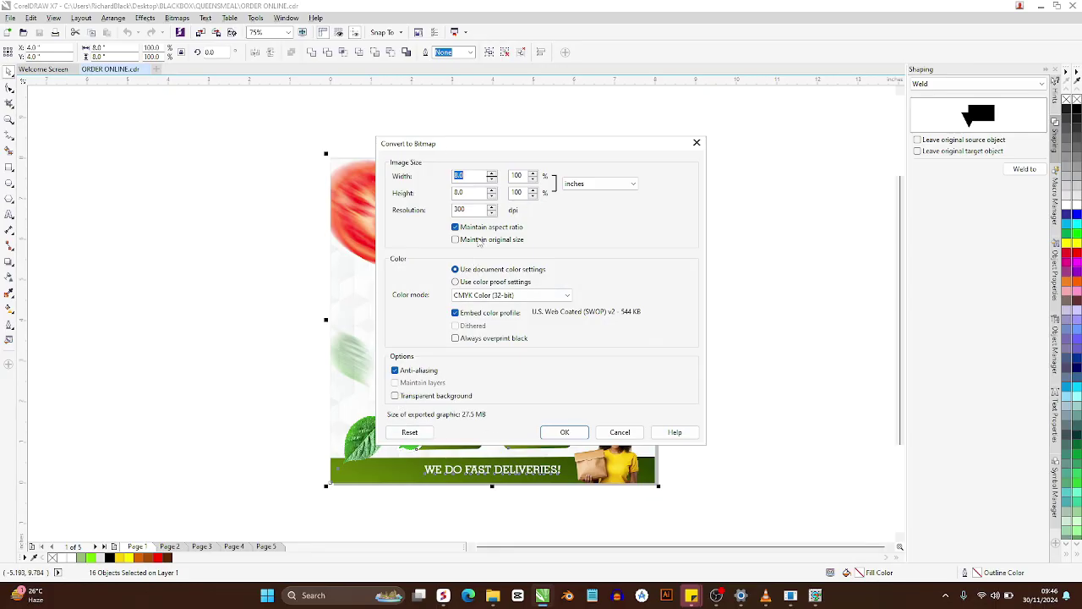
click(563, 433)
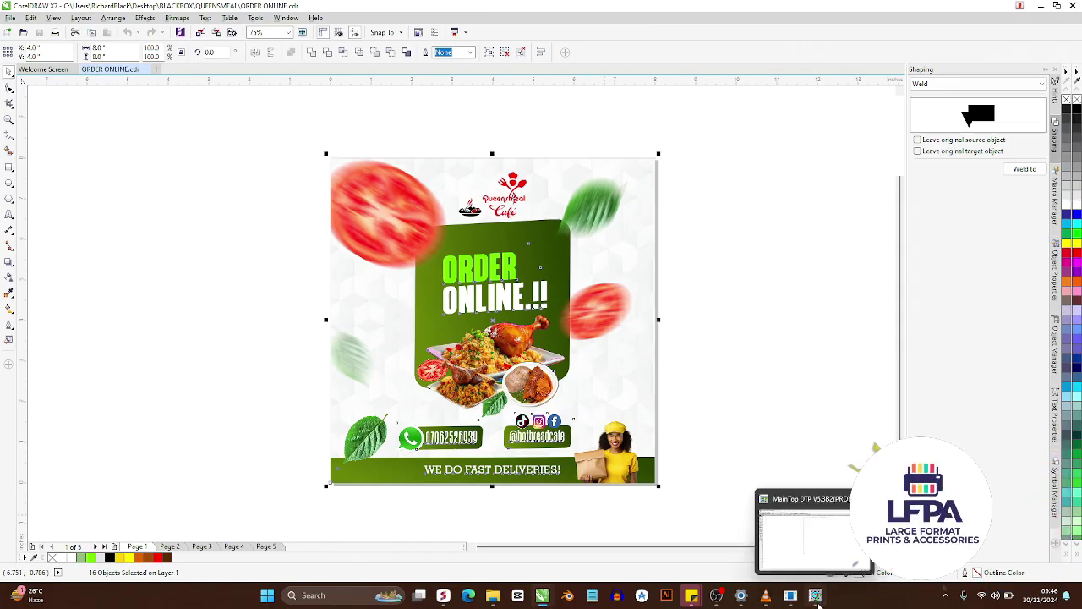
Switch to MainTop and import the picture ORDER ONLINE.tif from the Documents folder with paper adjustment off.
click(817, 597)
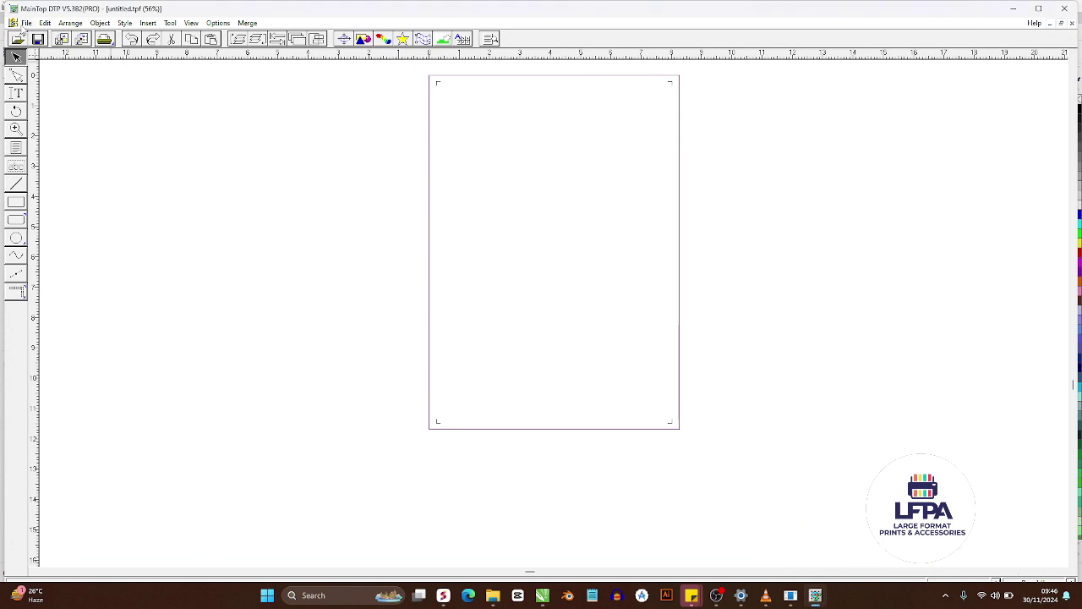
click(27, 22)
click(68, 133)
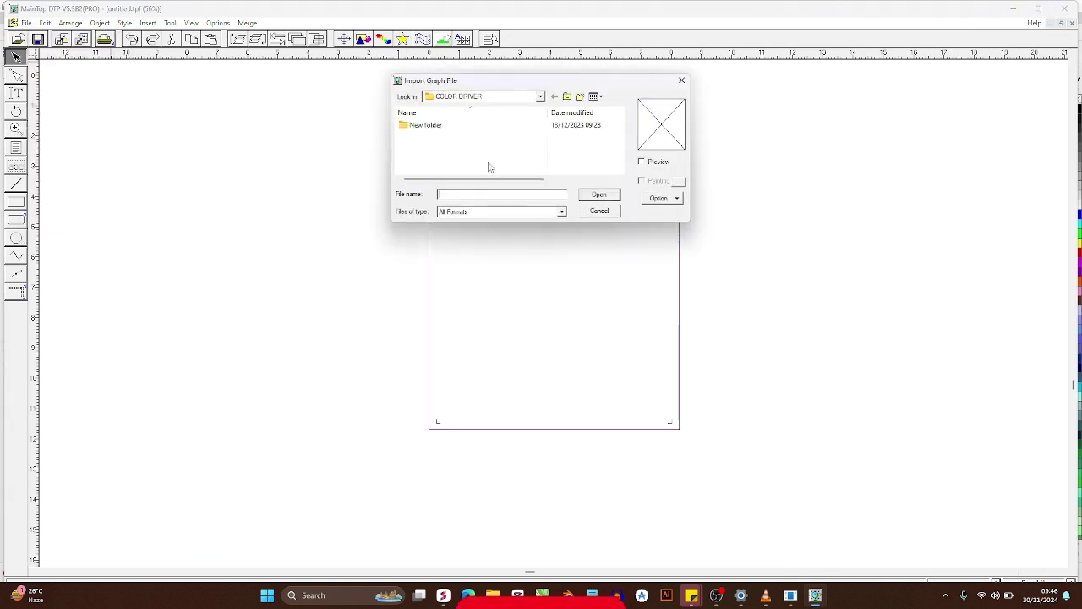
click(503, 142)
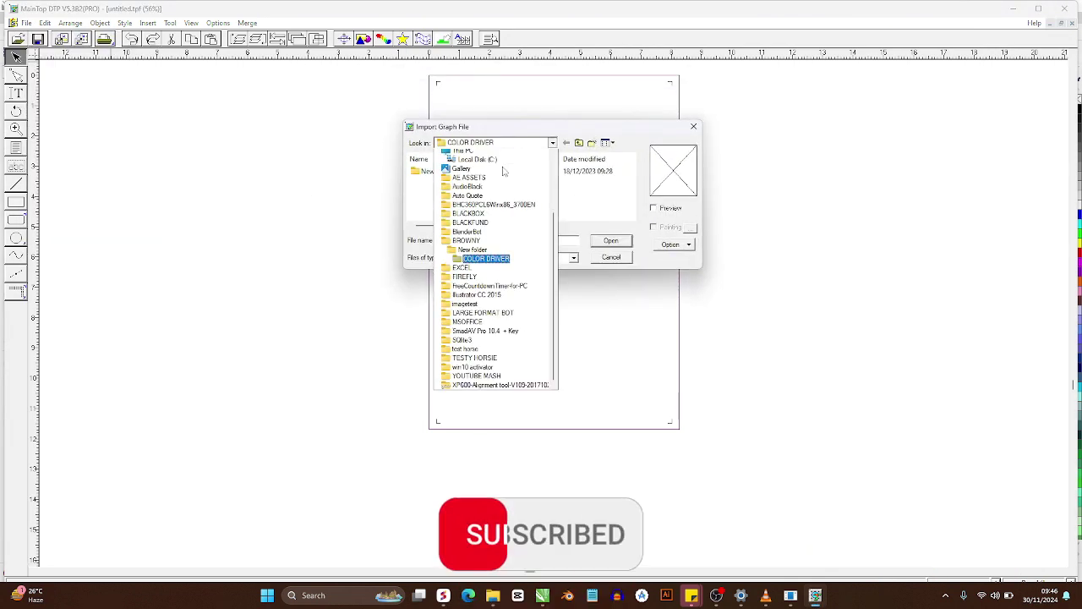
scroll(486, 203, up, 4)
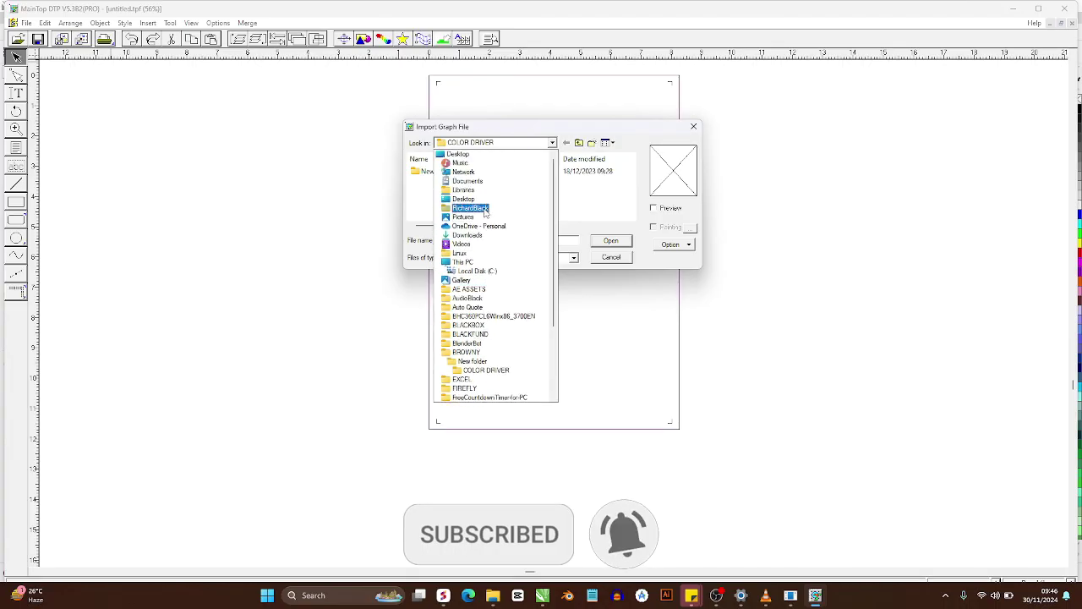
click(478, 181)
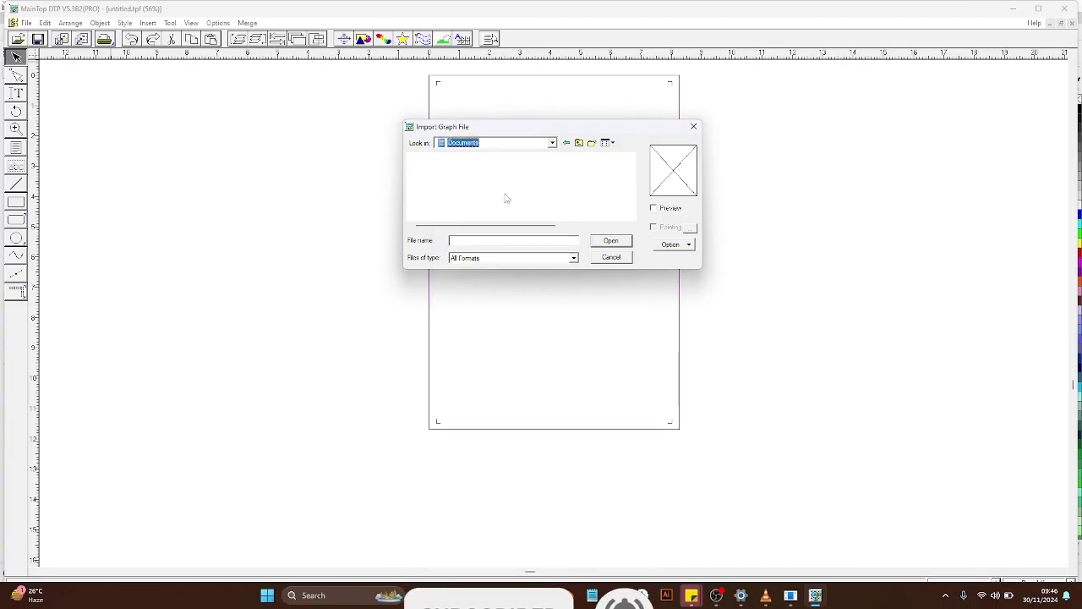
drag(633, 166, 636, 222)
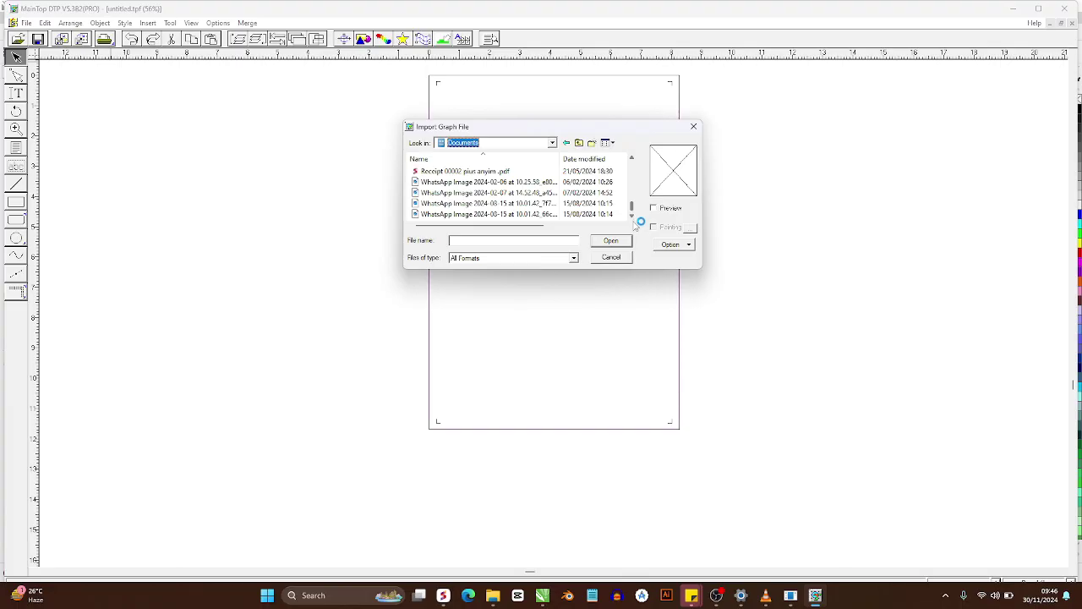
scroll(486, 202, up, 1)
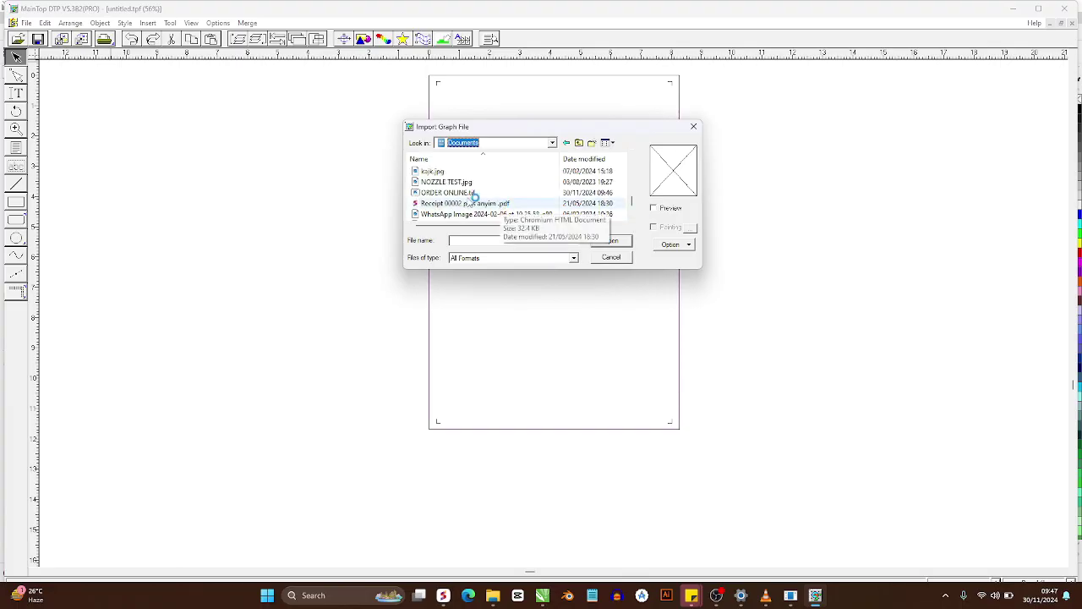
double_click(470, 193)
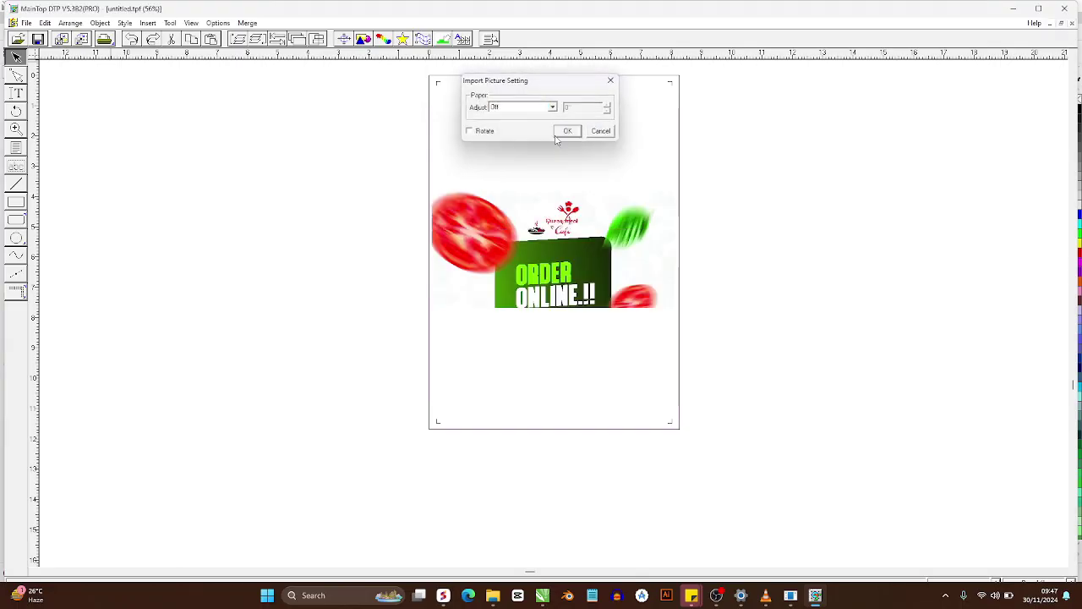
click(565, 131)
Move the imported TIFF flyer up to the top edge of the A4 page.
drag(554, 313, 555, 201)
scroll(395, 275, down, 2)
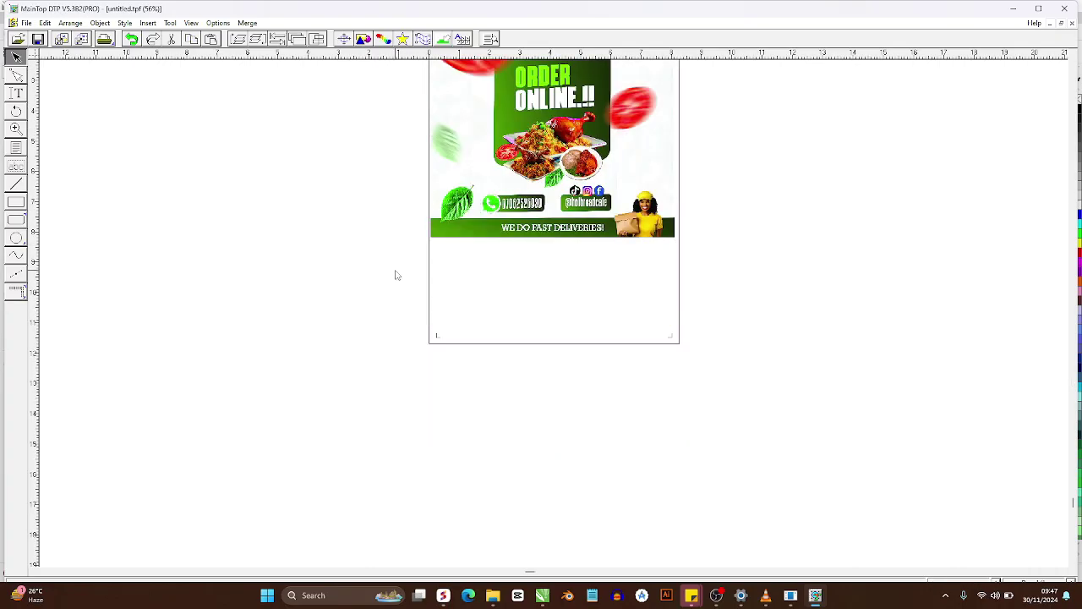
scroll(521, 269, up, 4)
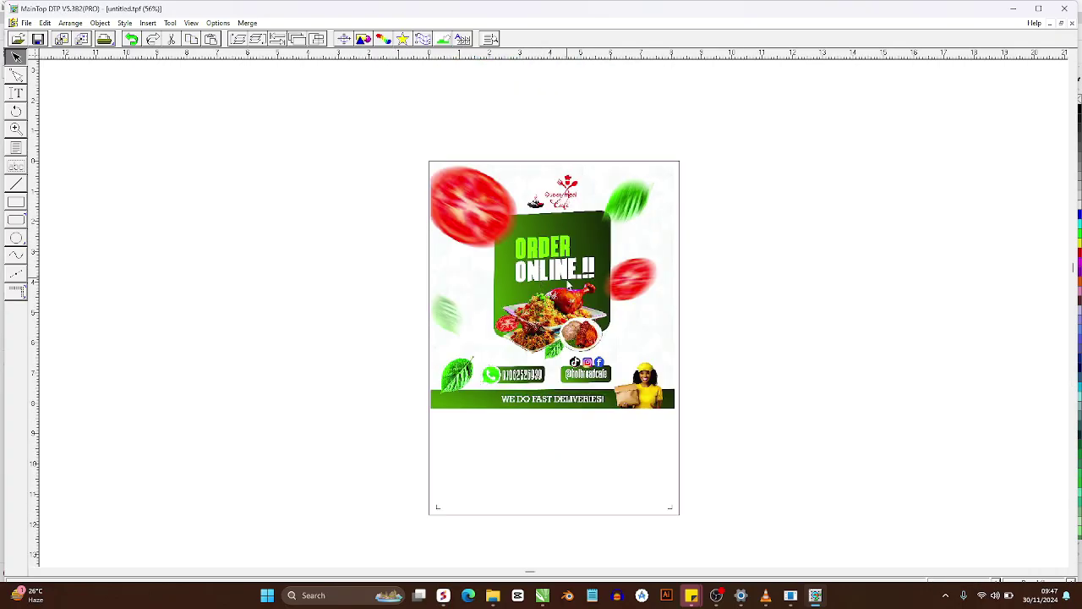
scroll(539, 285, down, 2)
Import ORDER ONLINE.jpg from the QUEENSMEAL folder in BLACKBOX and place it directly below the TIFF flyer.
click(24, 22)
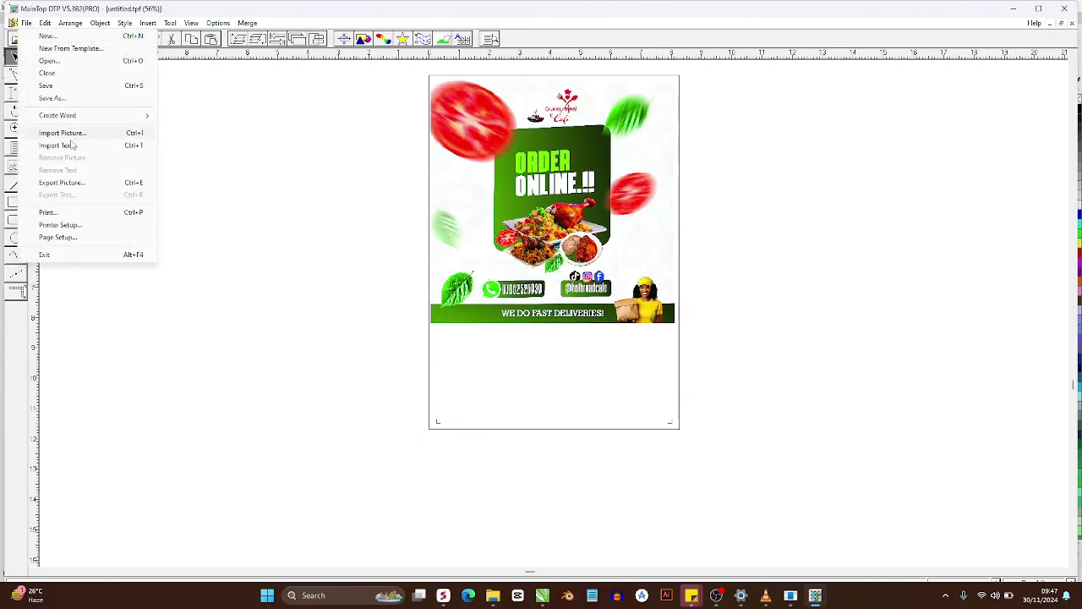
click(84, 131)
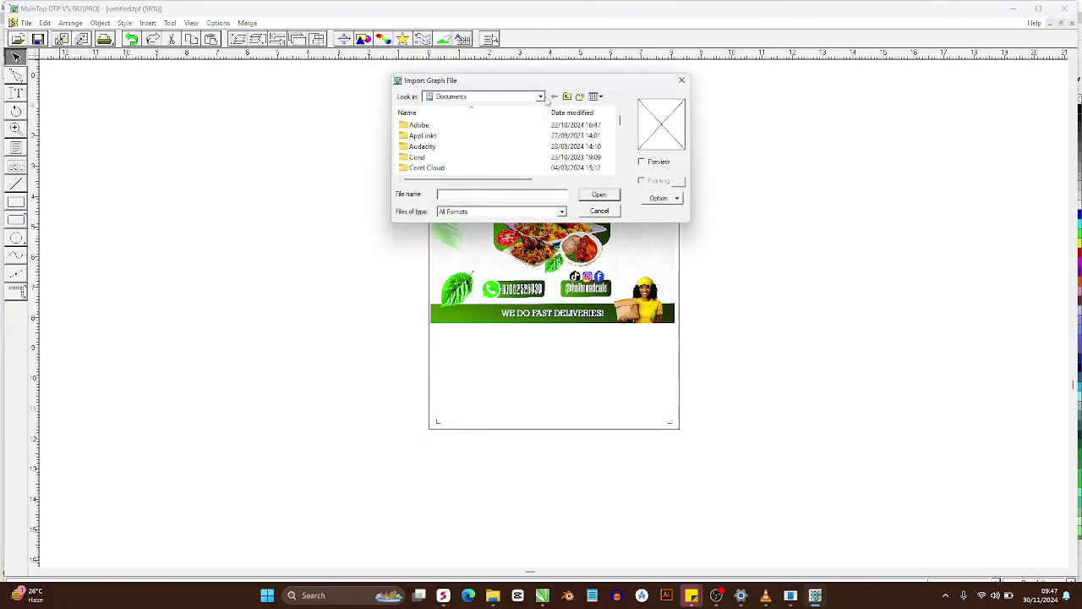
click(540, 96)
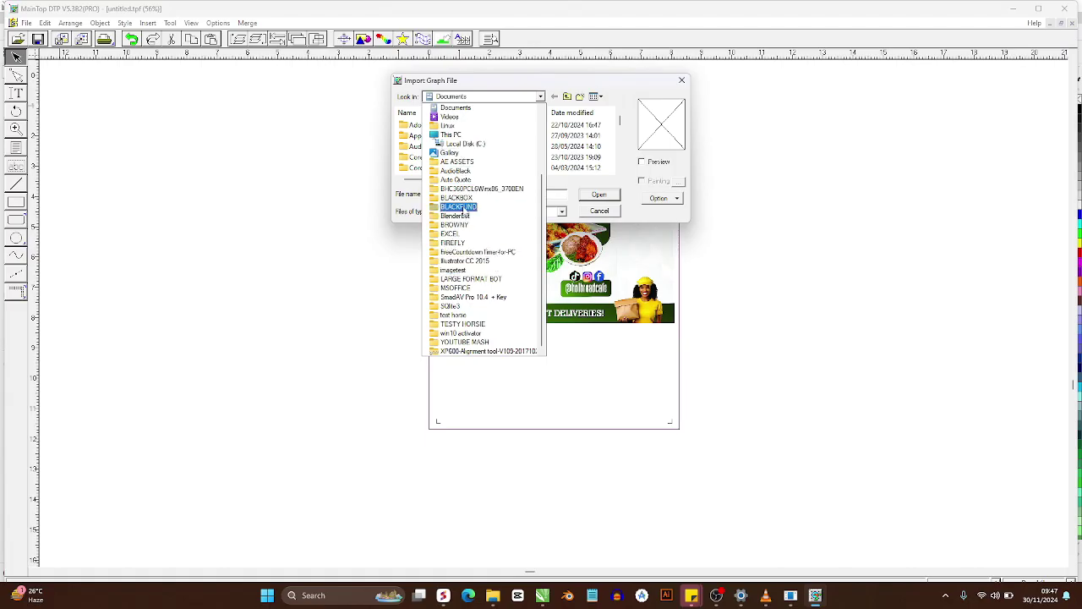
click(461, 198)
double_click(429, 147)
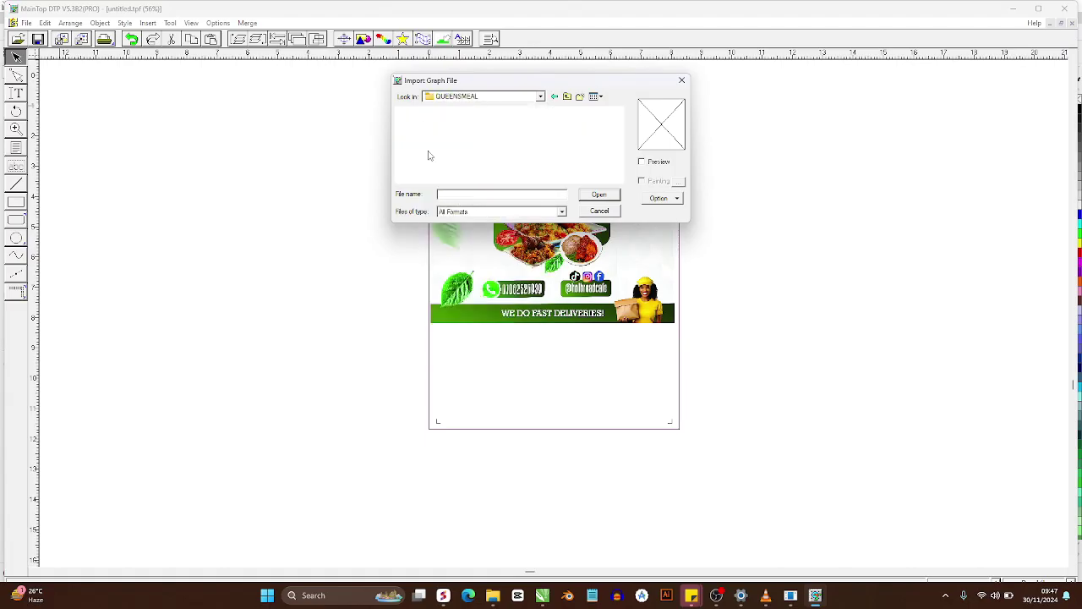
drag(620, 127, 623, 172)
click(543, 138)
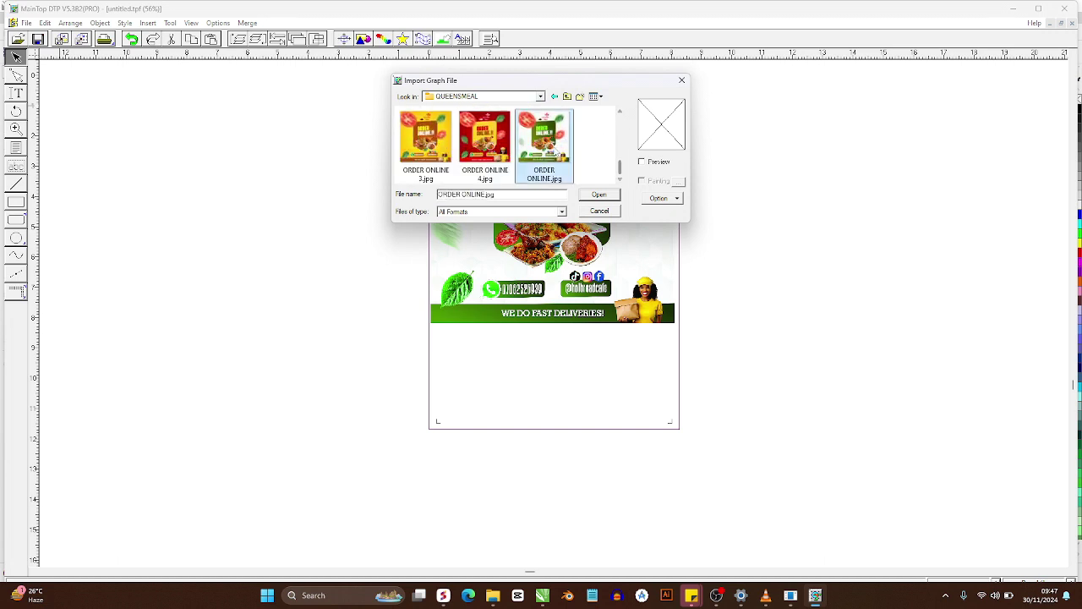
click(598, 194)
click(567, 131)
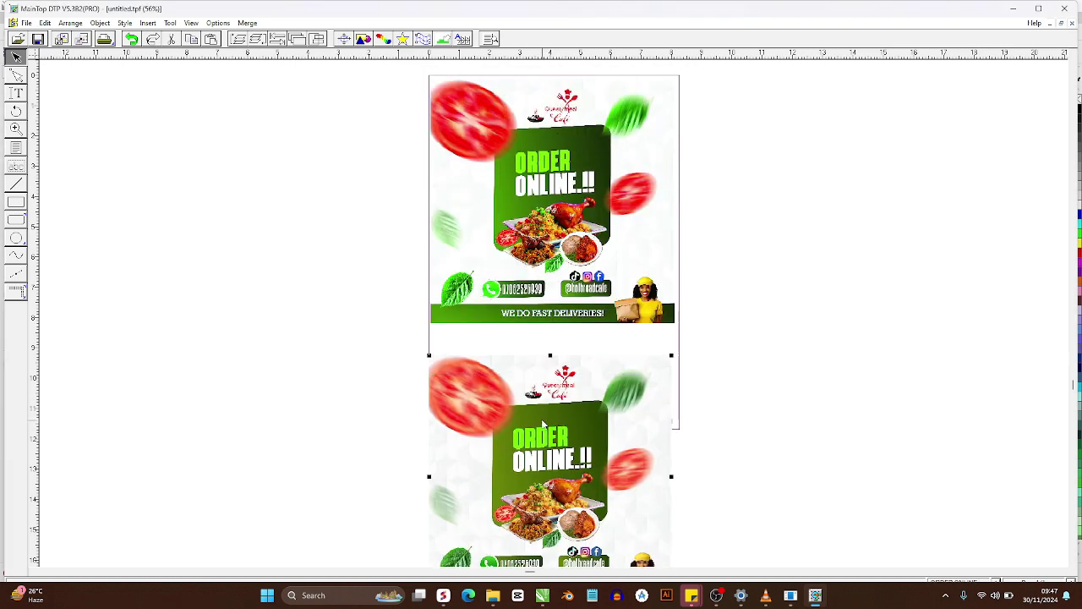
drag(545, 414, 541, 391)
Compare the colours of the TIFF flyer with those of the JPG flyer below it.
scroll(514, 211, down, 2)
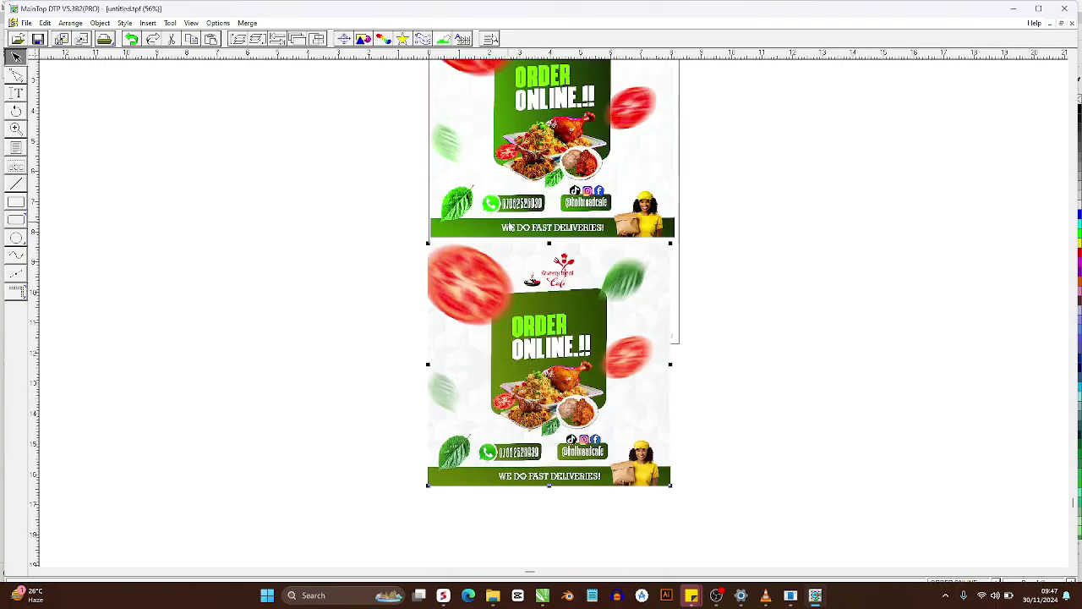
scroll(517, 228, up, 4)
scroll(537, 279, down, 5)
scroll(523, 300, up, 2)
scroll(567, 68, up, 2)
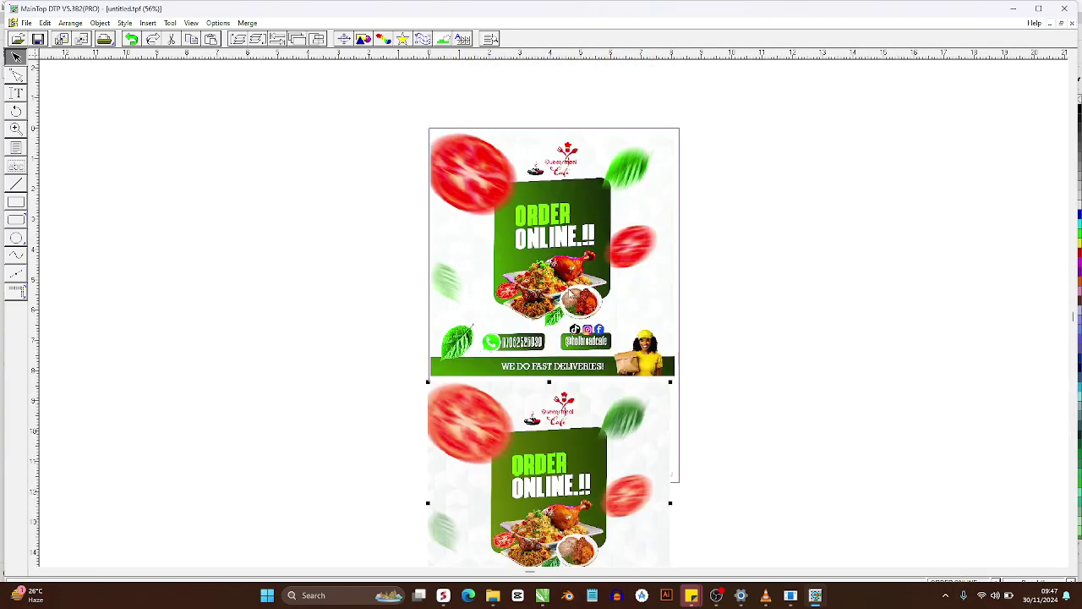
scroll(560, 243, down, 5)
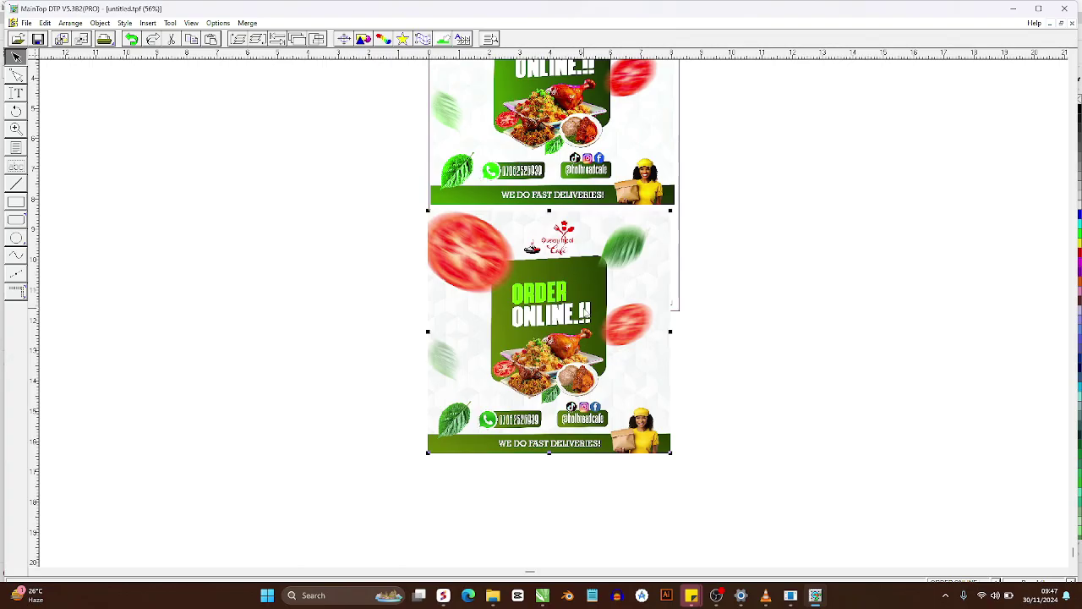
scroll(554, 313, up, 5)
scroll(575, 329, down, 5)
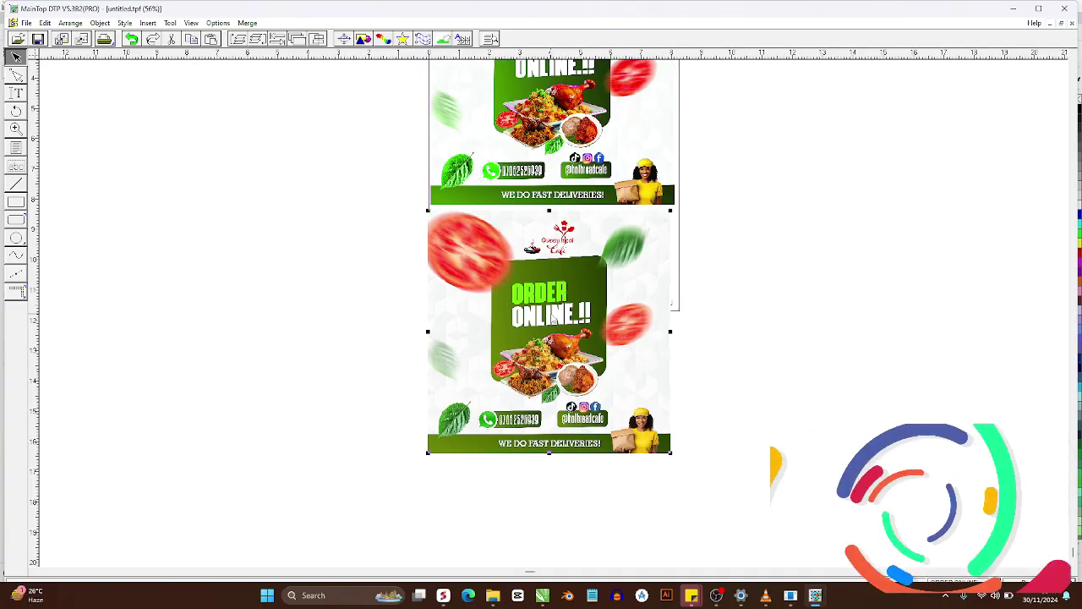
scroll(554, 316, up, 7)
scroll(558, 254, down, 2)
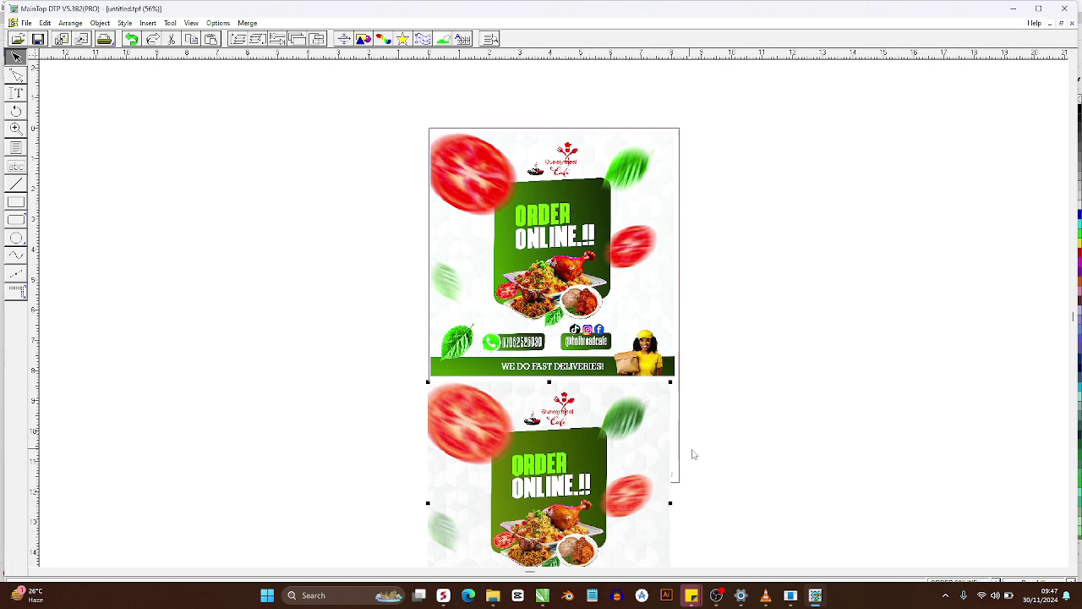
Delete the JPG flyer and select the TIFF flyer on the page.
key(Delete)
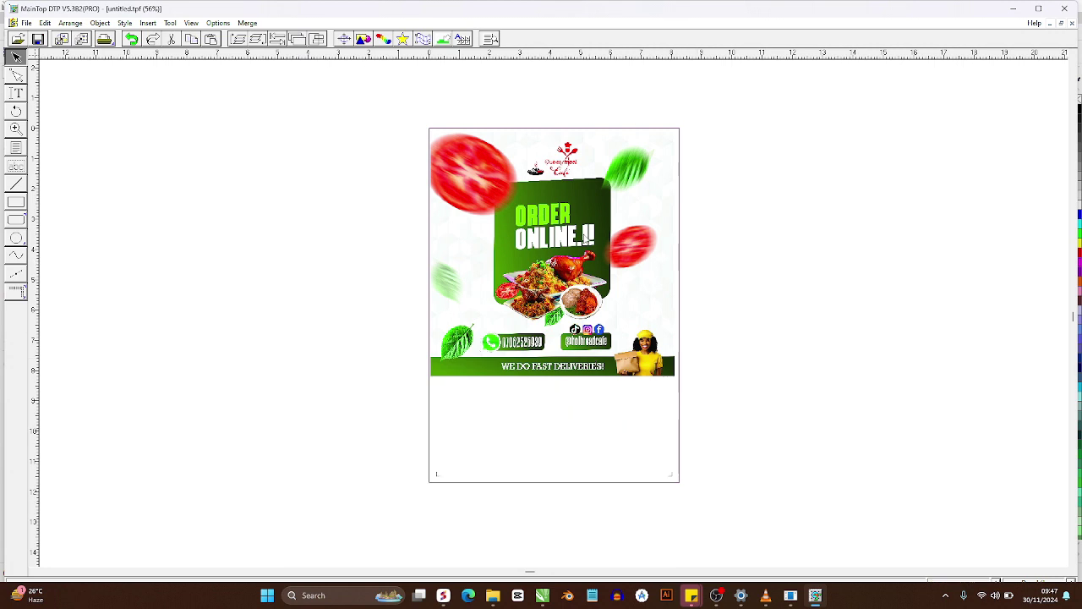
click(526, 219)
Open the print settings and examine the printer, port, page range, copies, scale and output size.
click(105, 40)
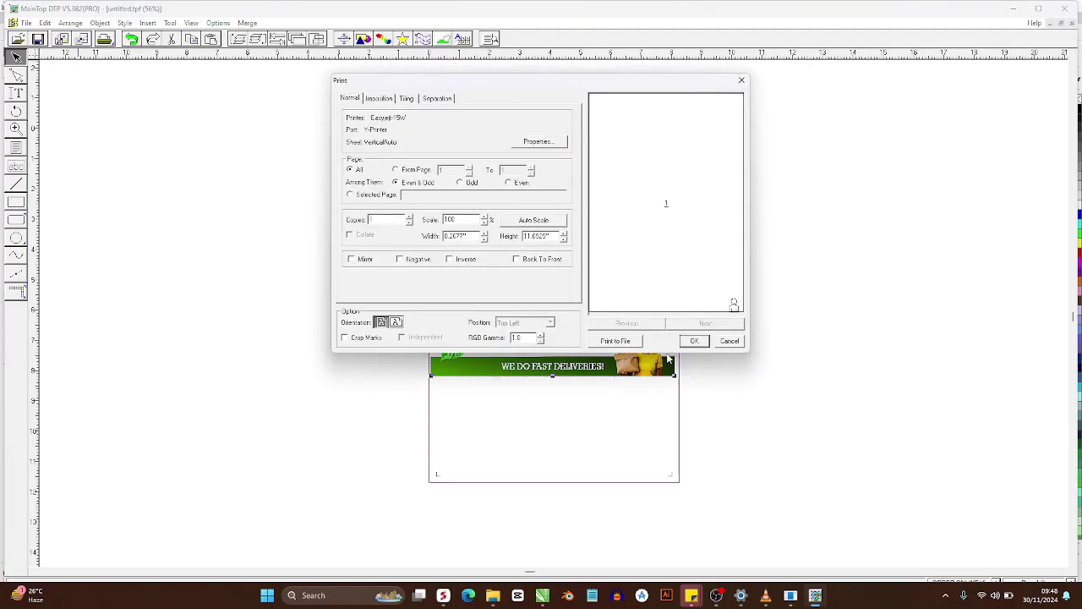
click(734, 343)
key(ctrl+p)
drag(509, 84, 632, 109)
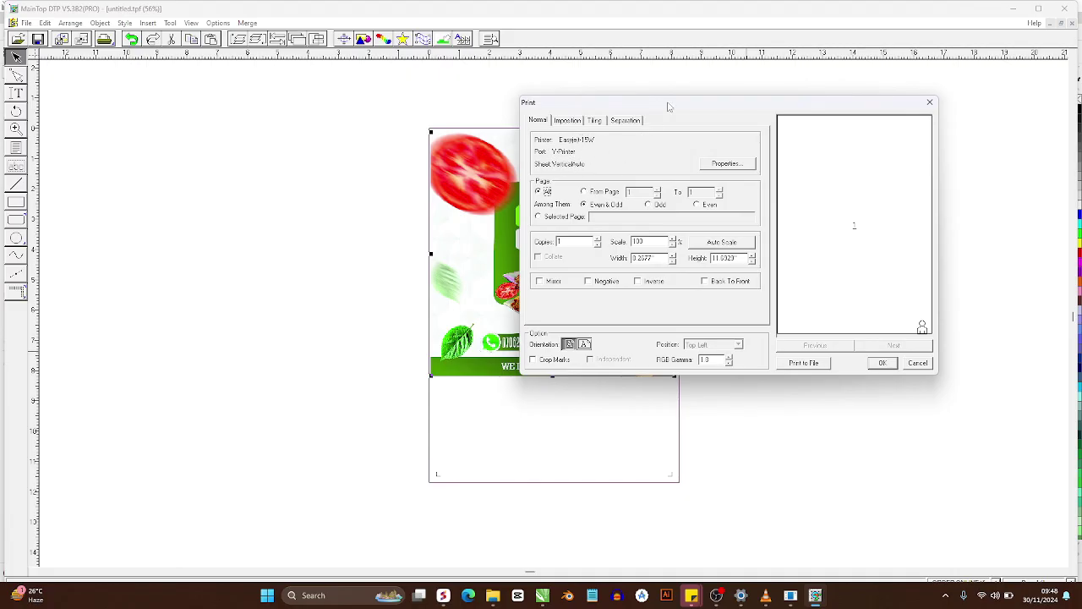
drag(671, 106, 524, 142)
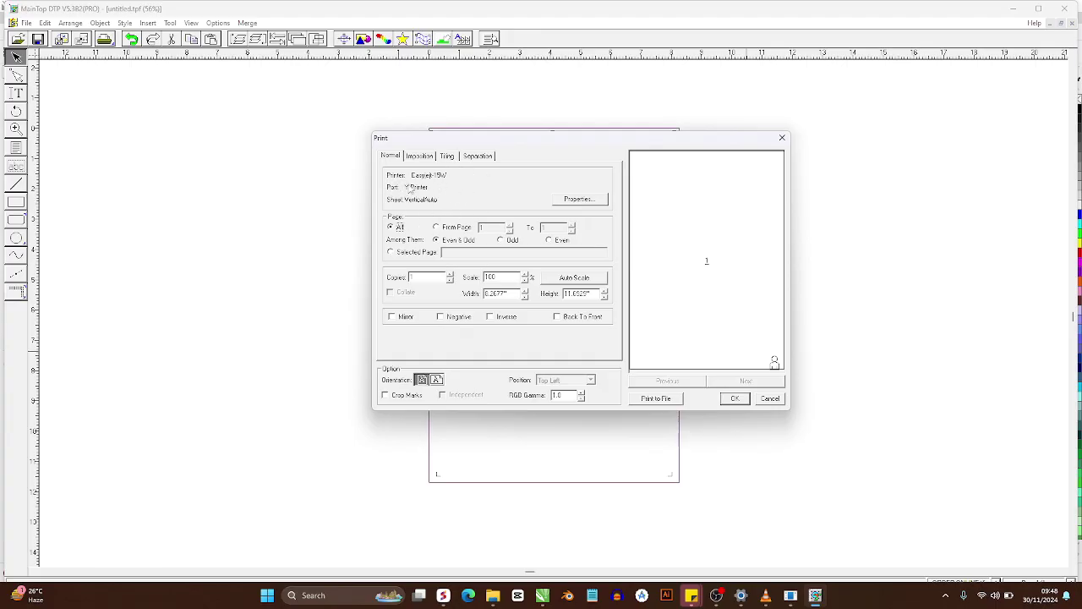
drag(481, 146, 455, 150)
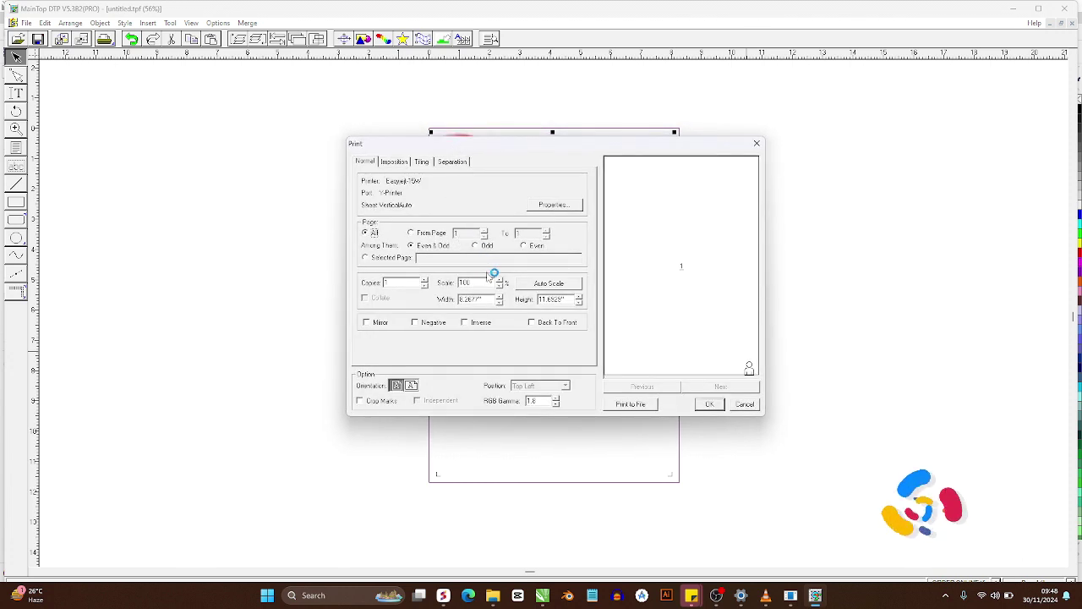
mouse_move(499, 152)
mouse_down()
mouse_move(499, 162)
mouse_move(482, 148)
mouse_up()
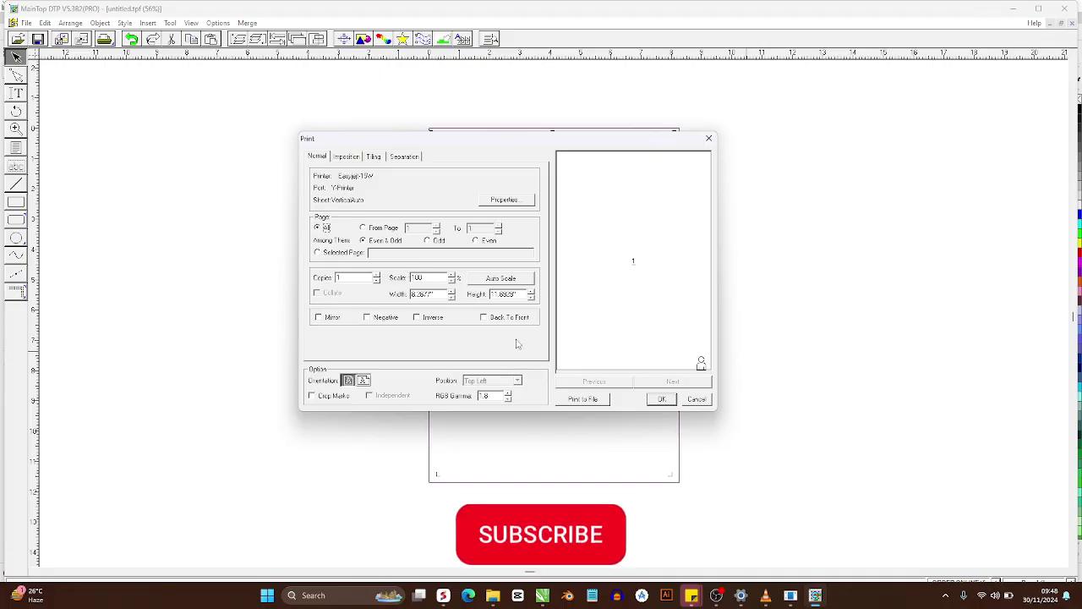
Open the Easyjet printer's properties and examine the available resolutions and print media options.
drag(448, 144, 446, 125)
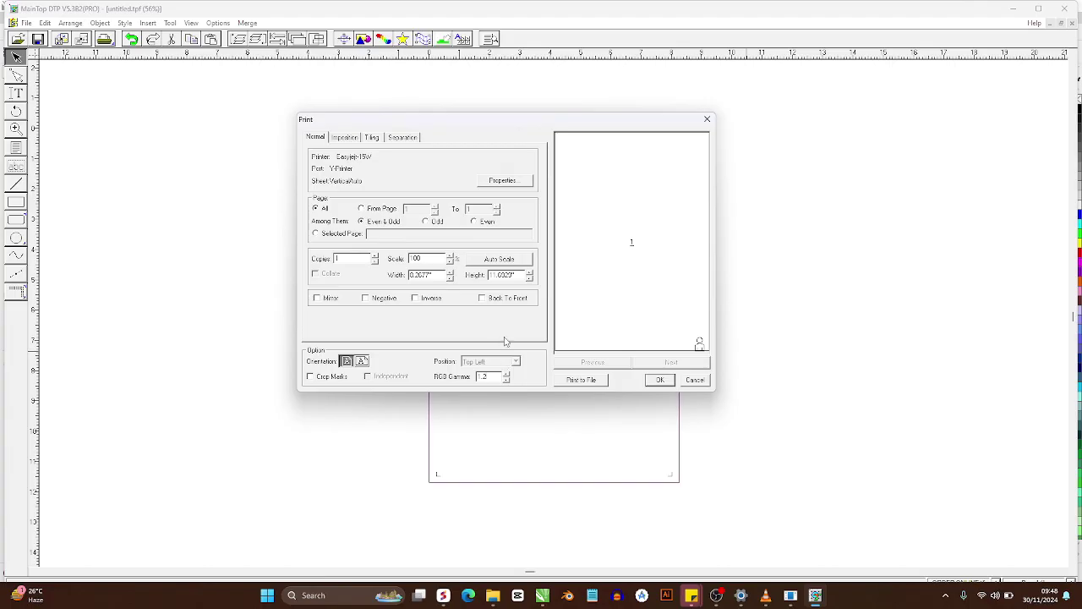
click(500, 184)
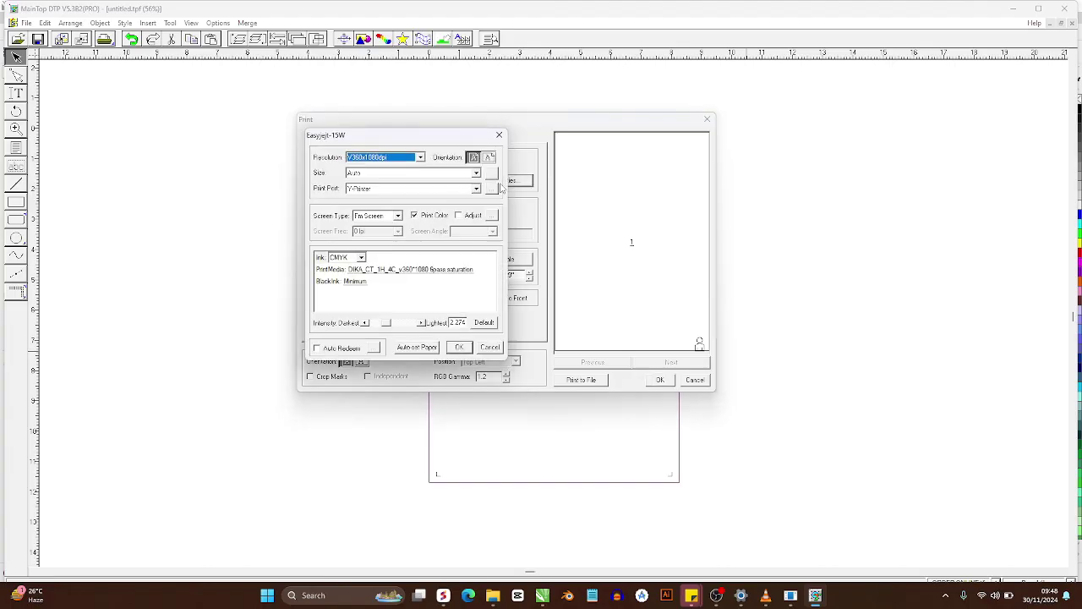
drag(415, 141, 516, 146)
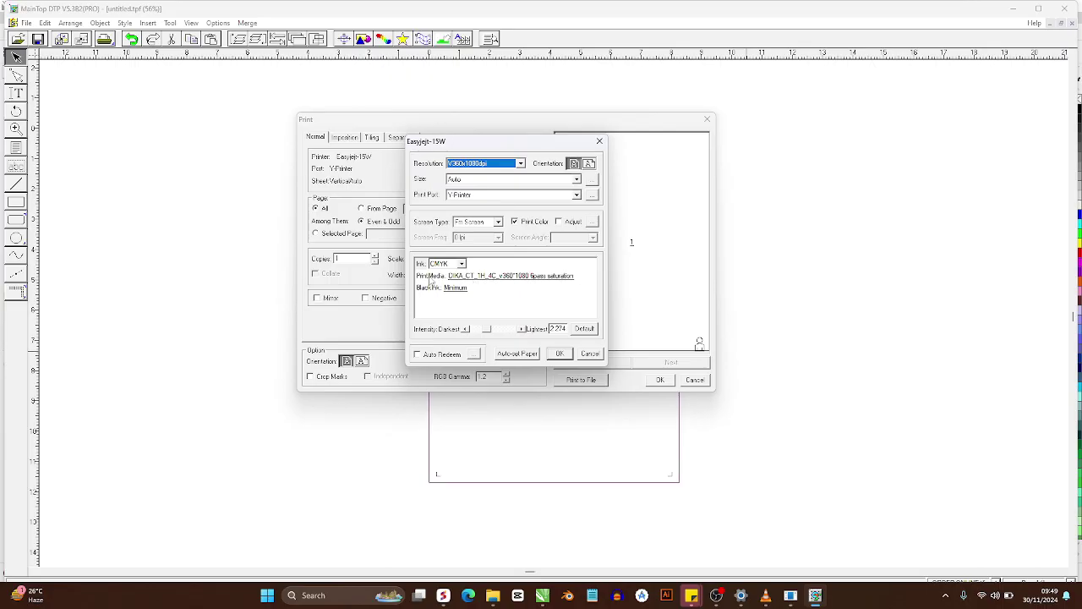
click(430, 279)
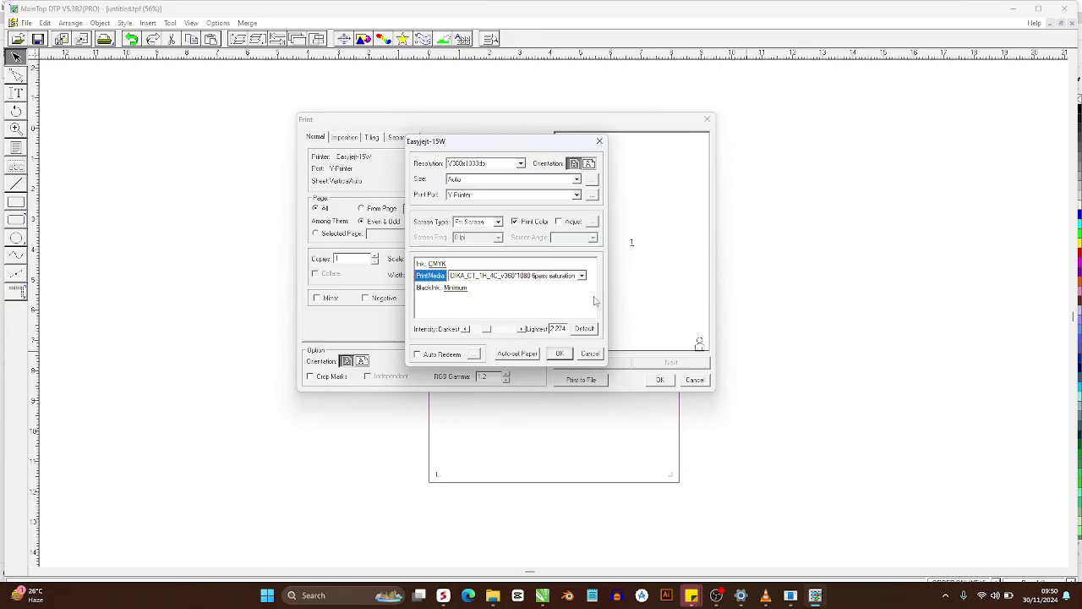
drag(521, 143, 507, 137)
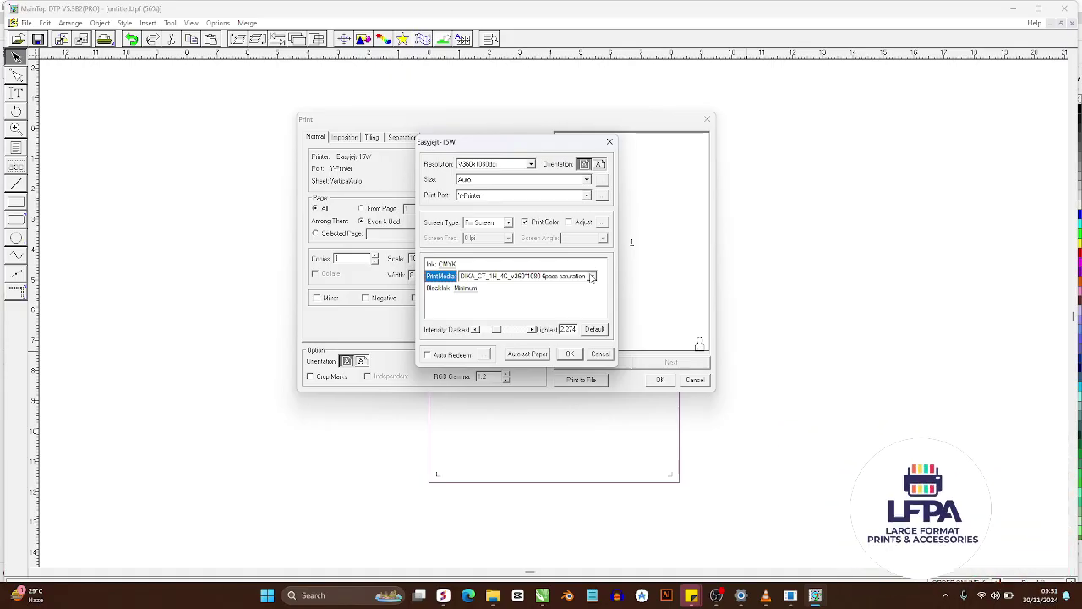
click(530, 163)
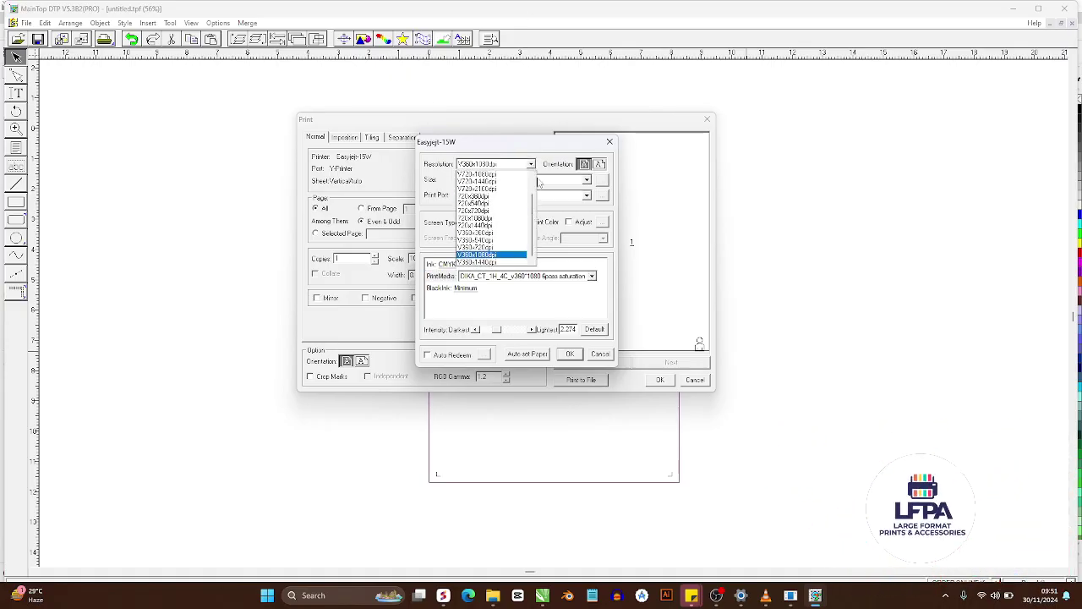
click(594, 301)
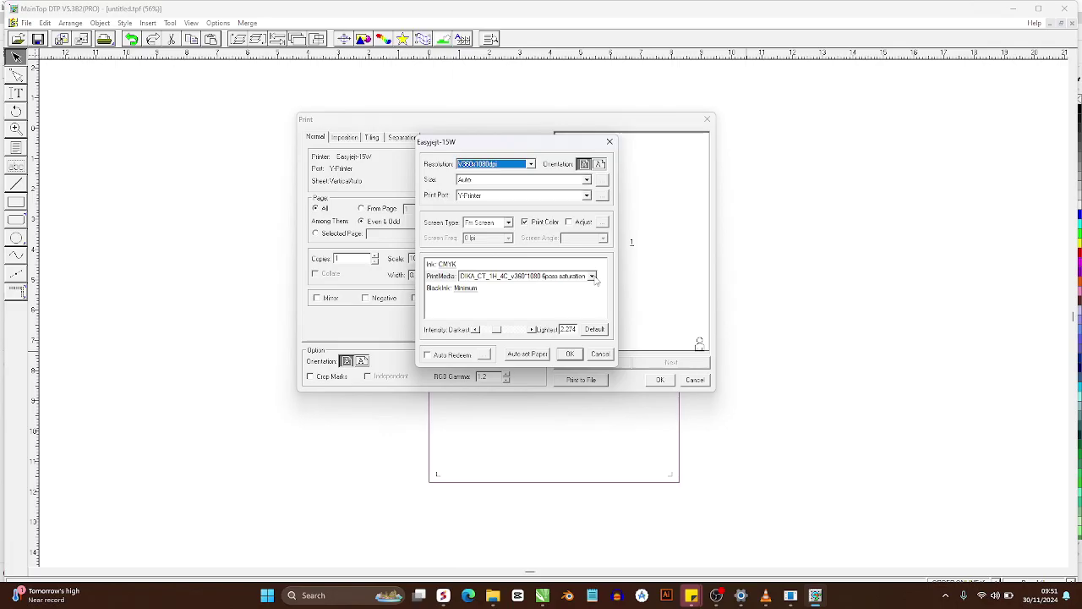
click(593, 276)
Set the resolution to V360x720dpi and the print media to DIKA_CT_1H_4C_v360*720 4pass.
click(532, 164)
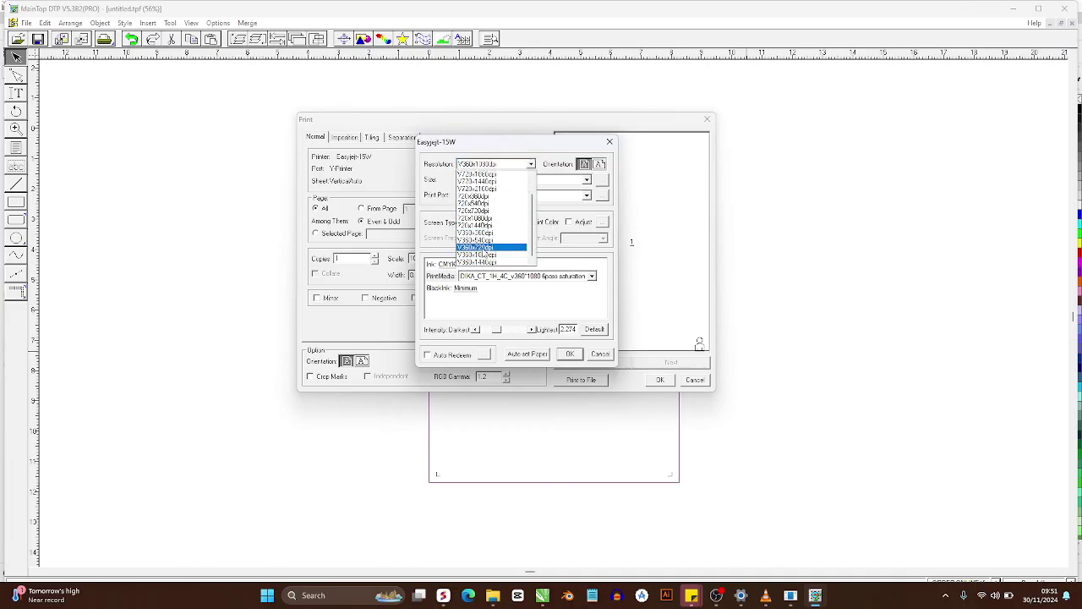
click(484, 248)
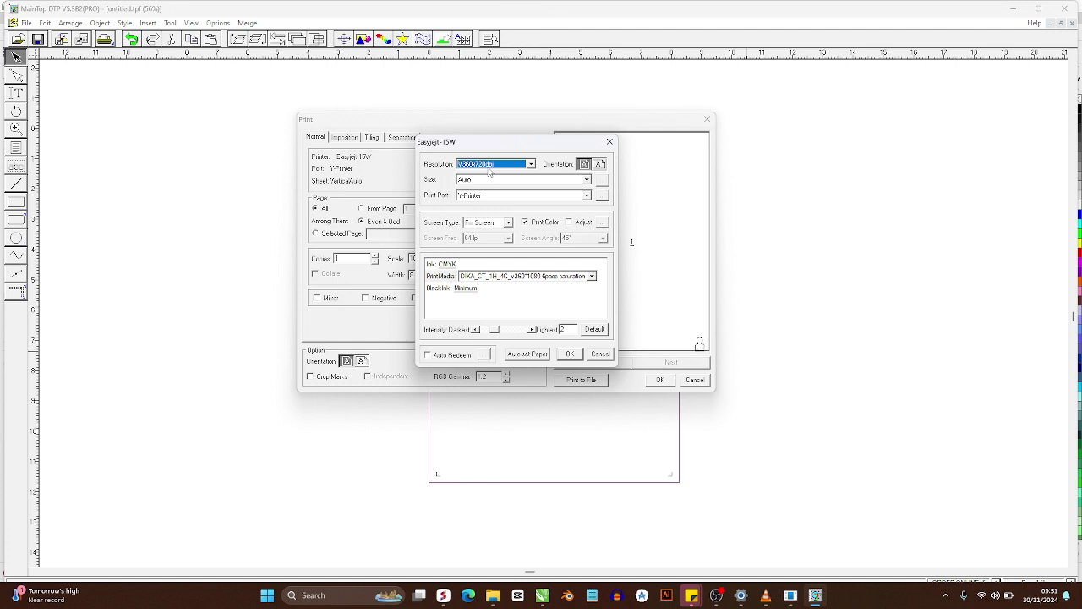
click(593, 277)
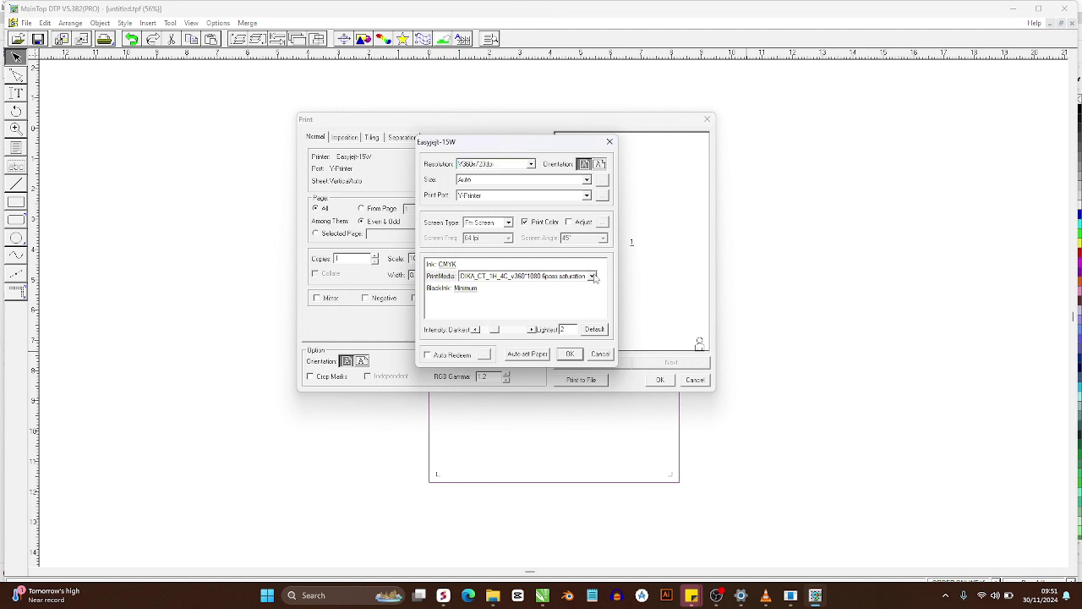
click(575, 294)
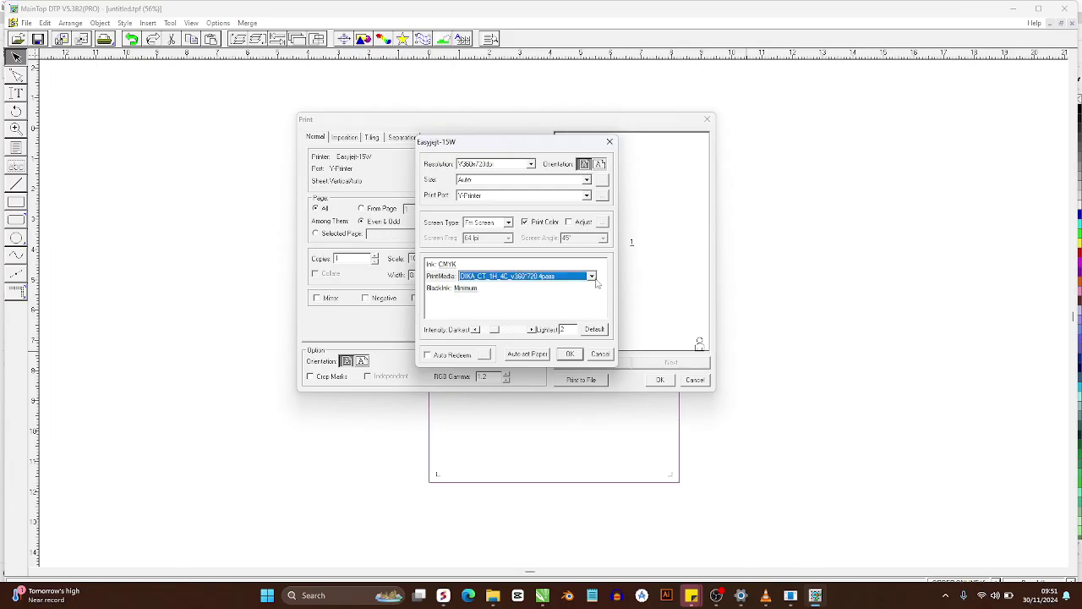
click(593, 277)
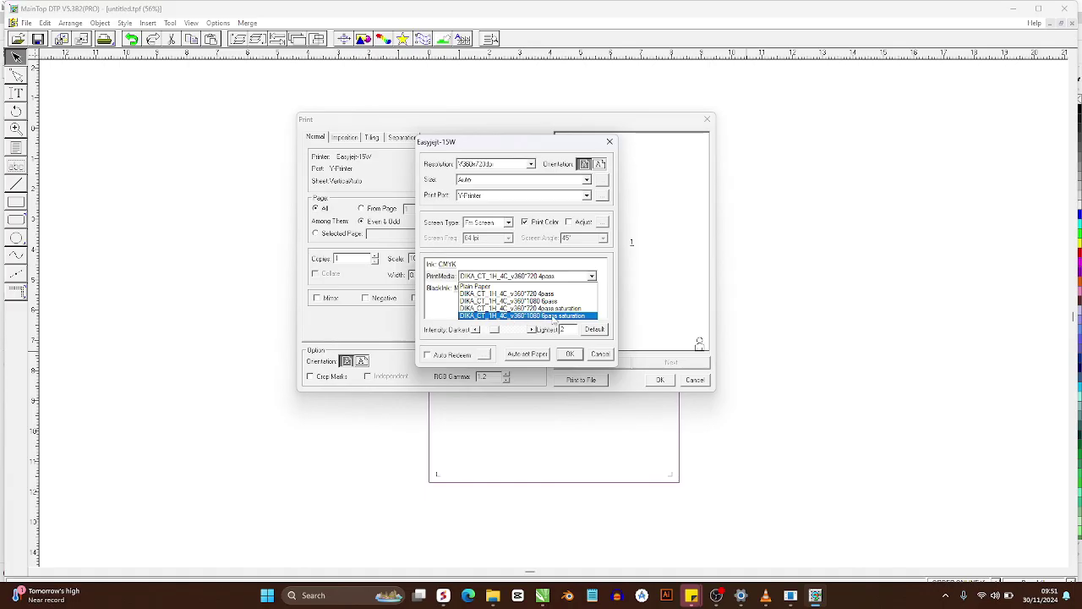
click(522, 295)
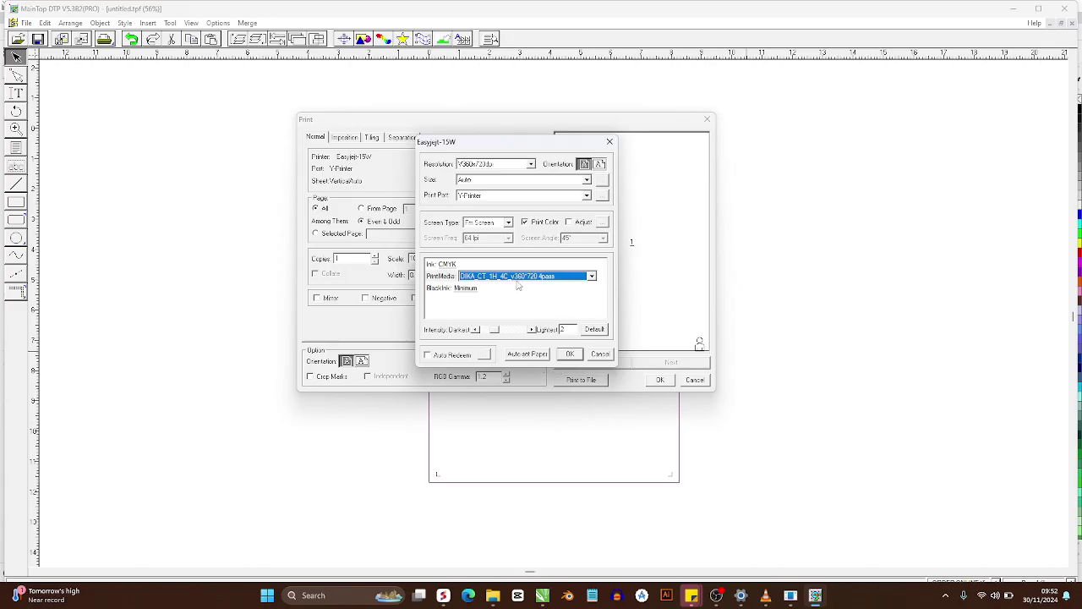
Set the paper size automatically in the printer properties, keeping the V360x720dpi resolution.
click(503, 166)
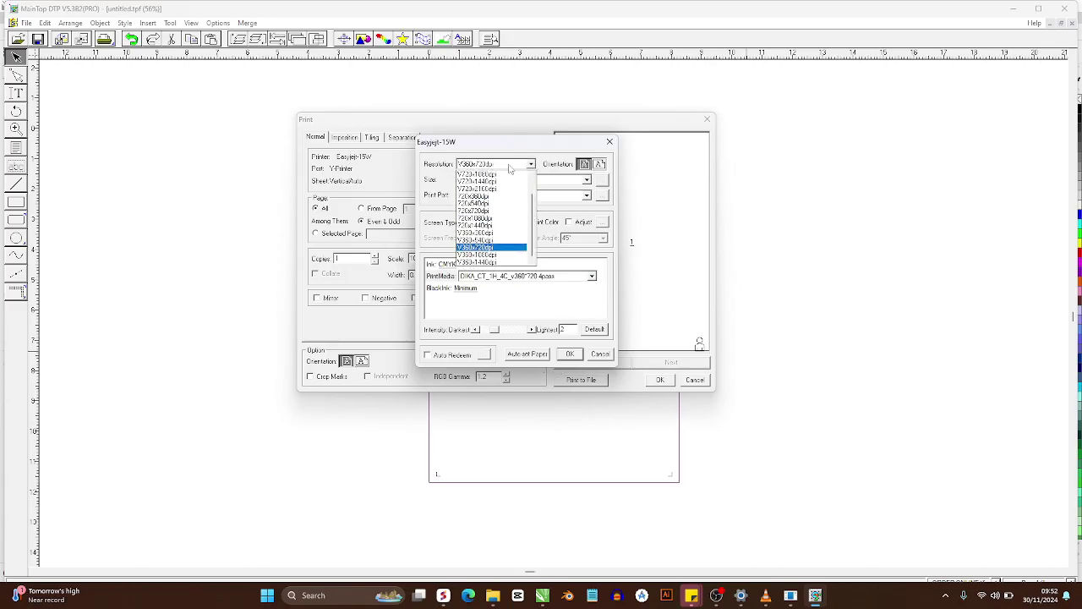
click(607, 259)
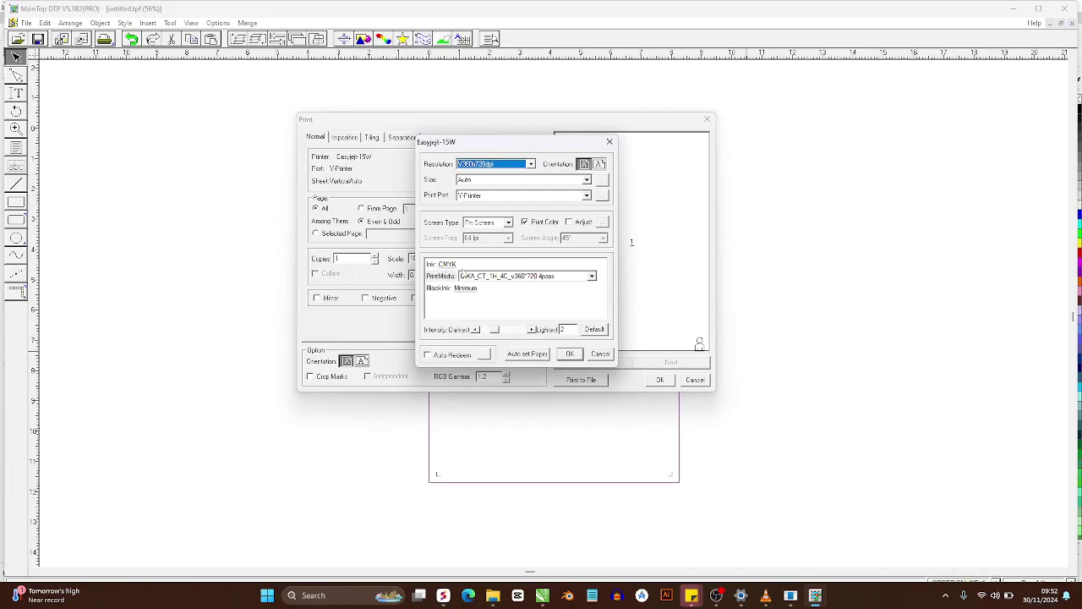
click(519, 355)
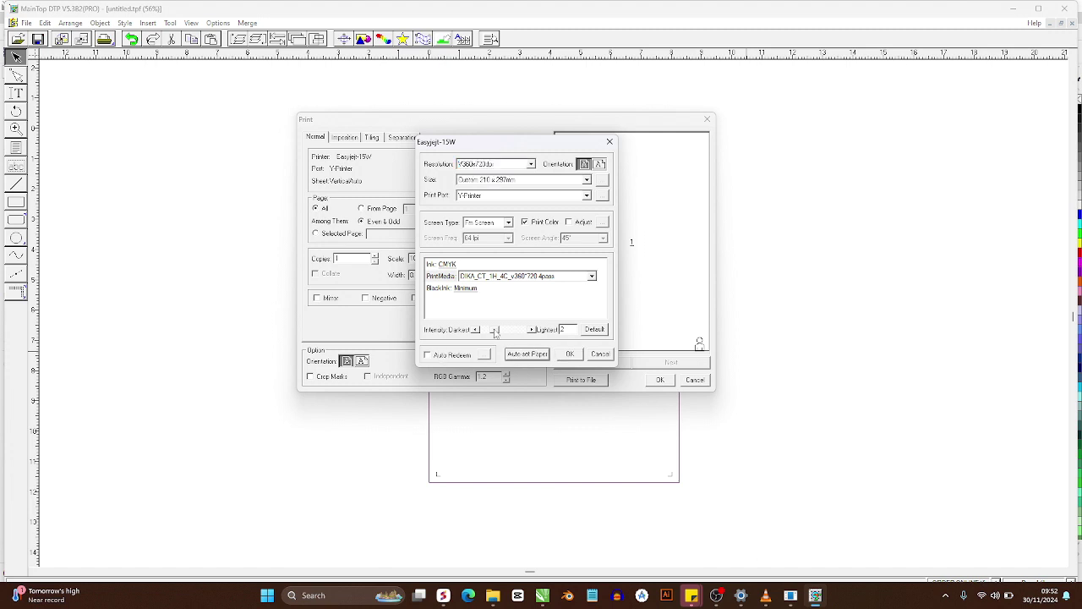
double_click(563, 329)
Set the resolution to V360x1080dpi and the print media to DIKA_CT_1H_4C_v360*1080 6pass saturation.
click(521, 165)
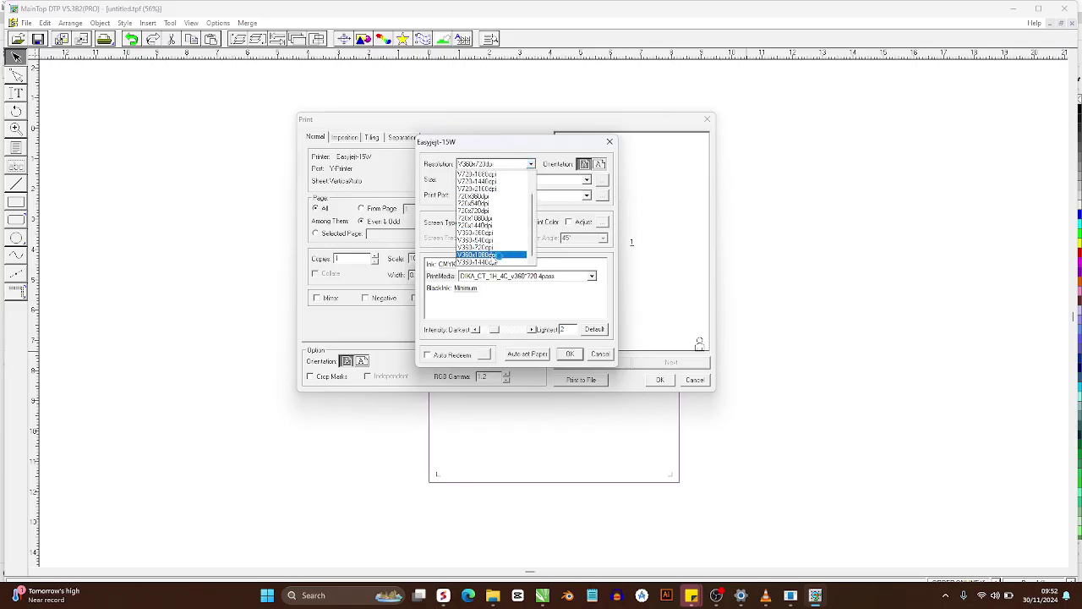
click(497, 254)
click(593, 277)
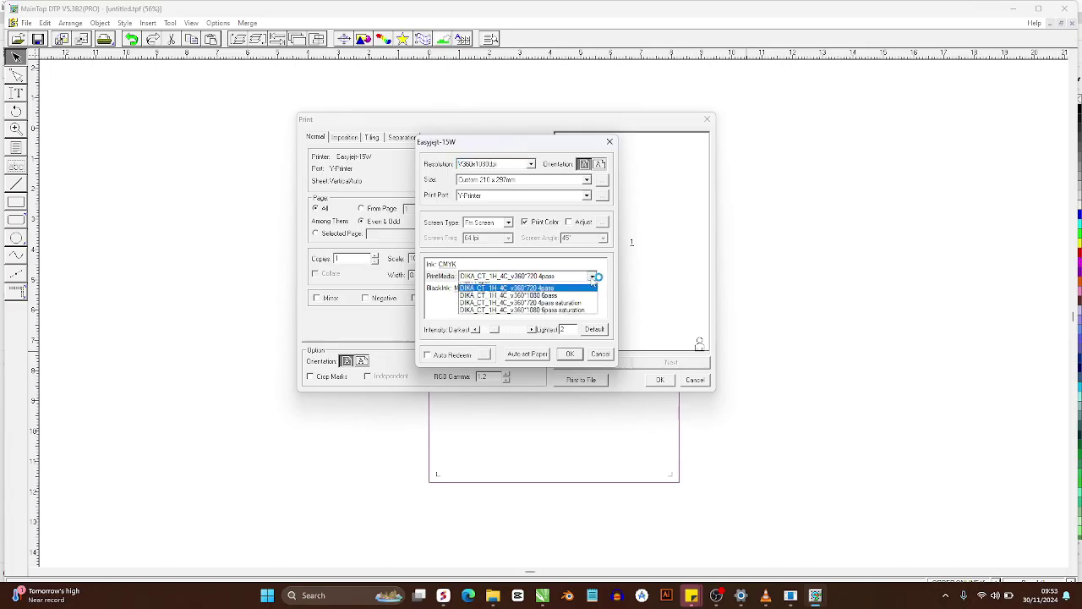
click(570, 310)
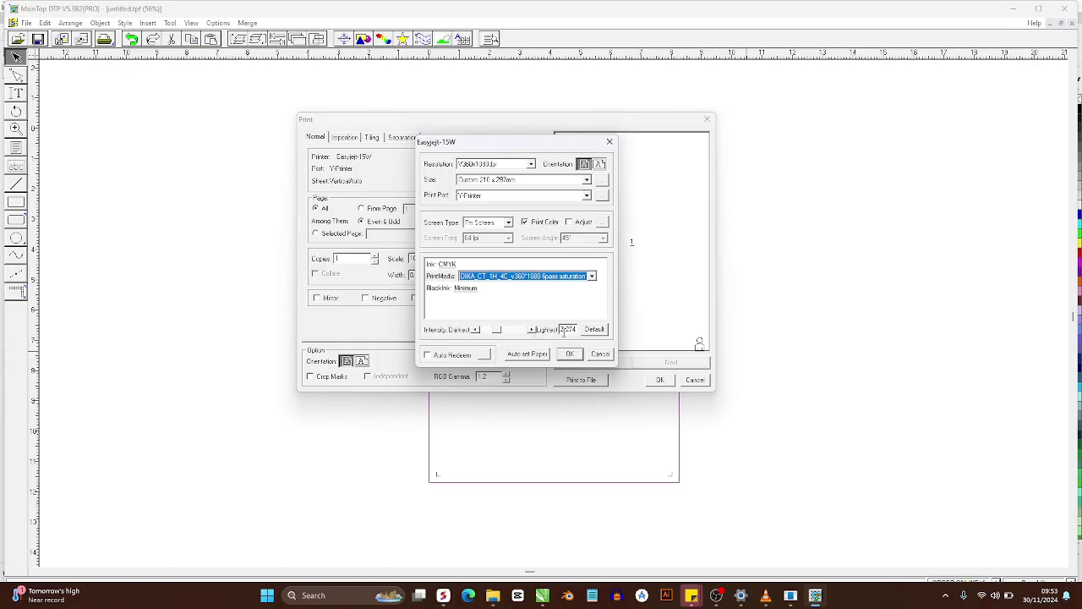
Raise the print intensity value to about 3, toward the lightest end.
click(498, 332)
drag(497, 331, 505, 332)
click(532, 330)
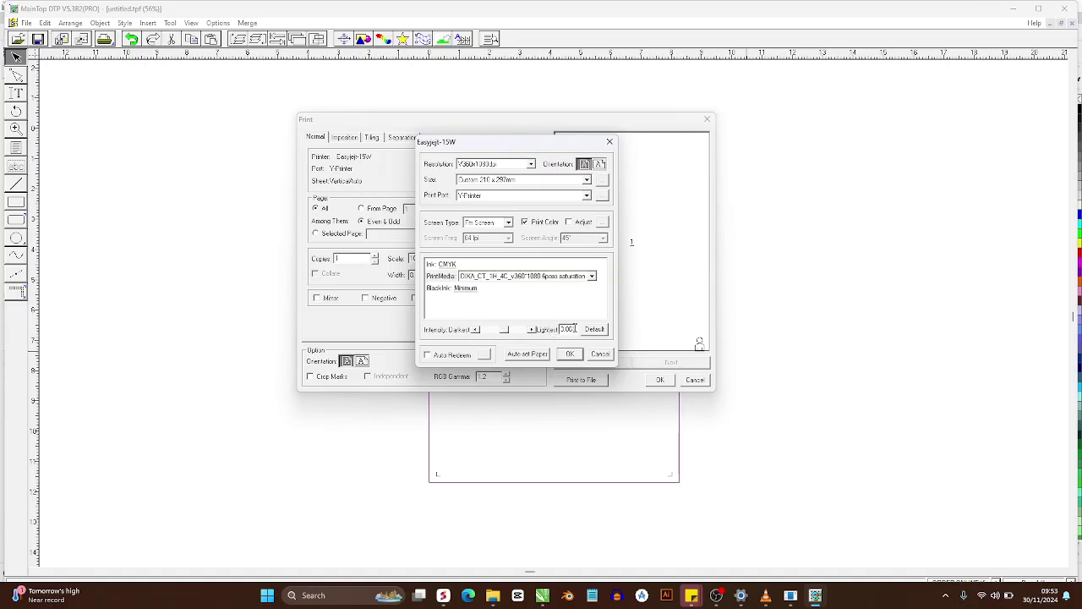
click(504, 330)
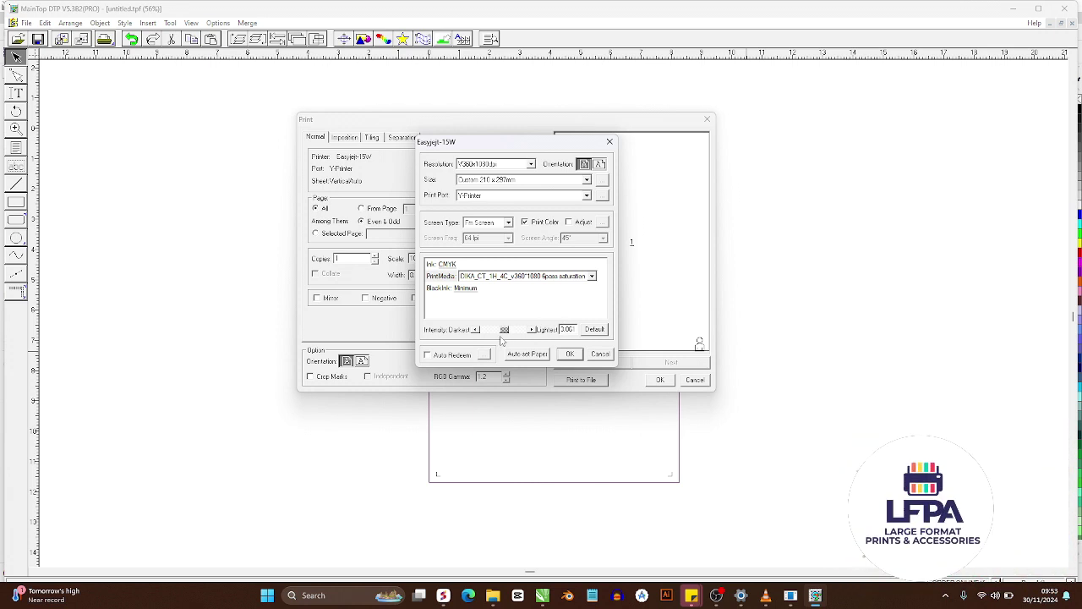
Switch the resolution back to V360x720dpi and match the print media with DIKA_CT_1H_4C_v360*720 4pass.
click(530, 163)
click(488, 250)
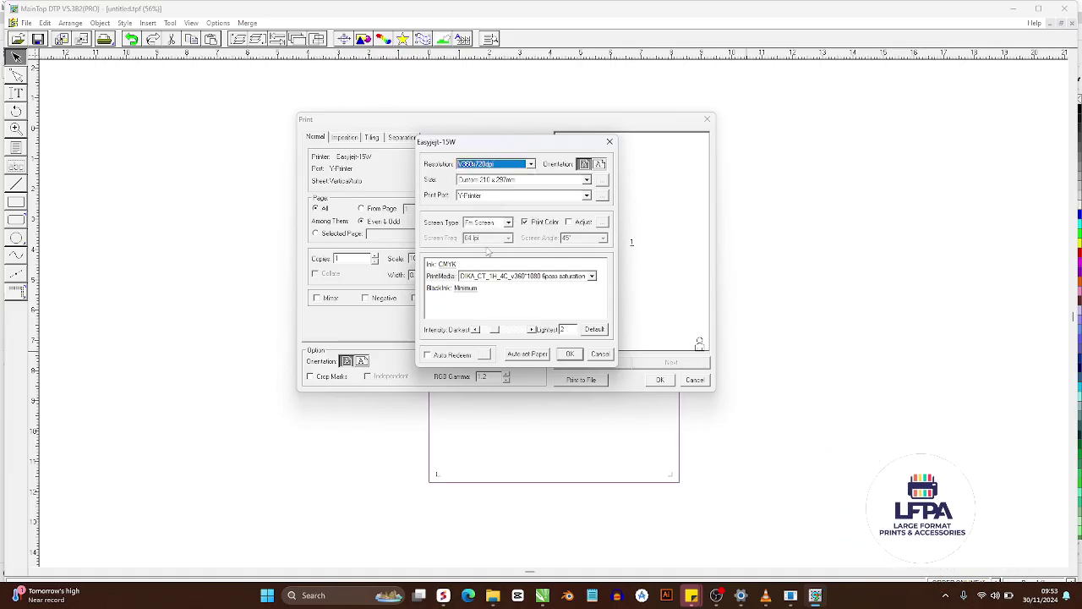
click(565, 329)
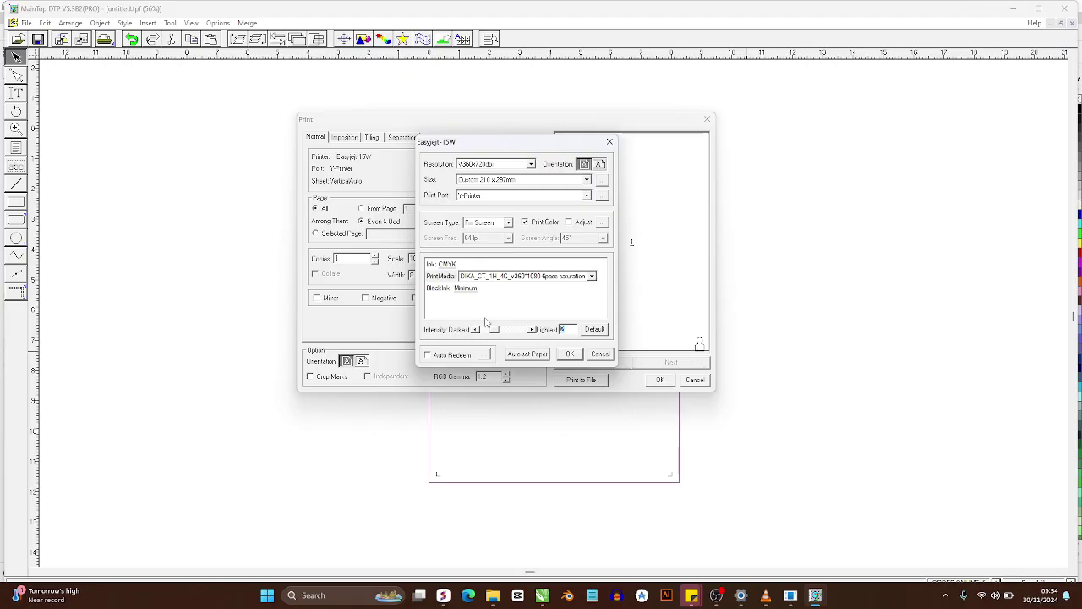
click(592, 276)
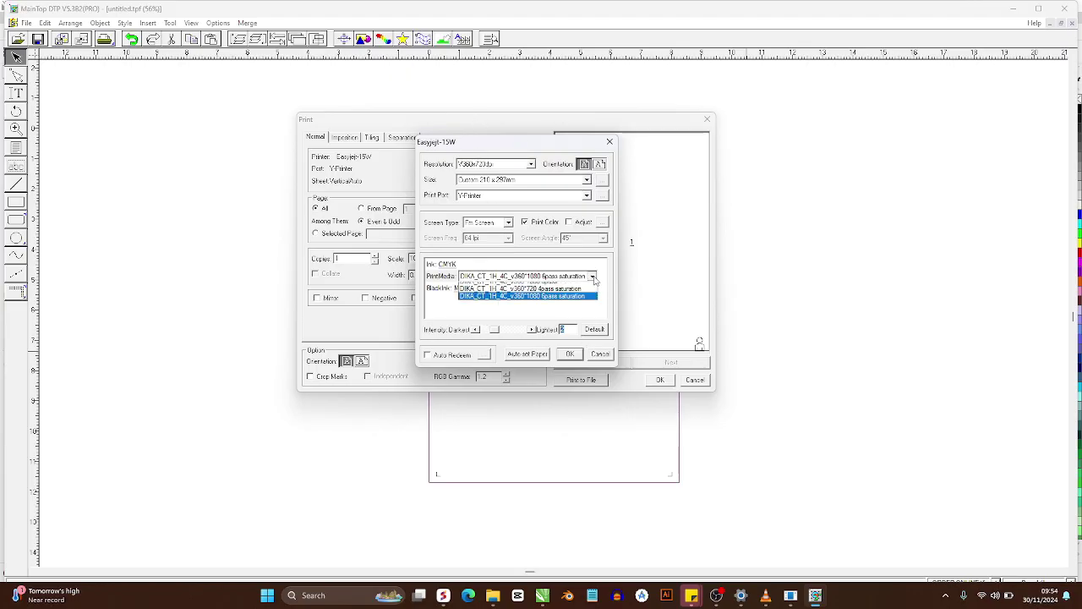
click(550, 291)
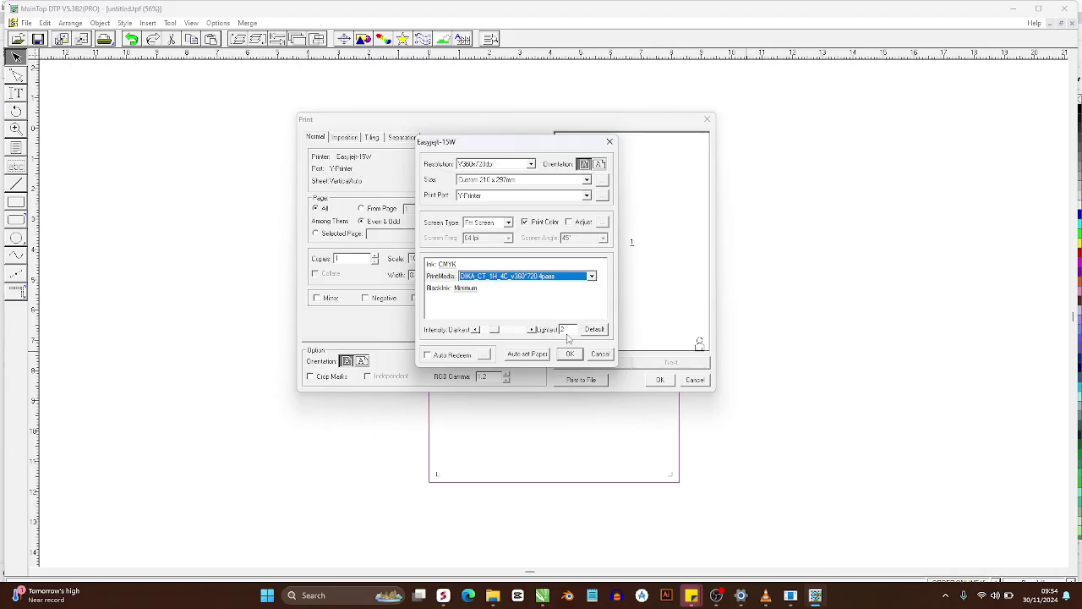
click(568, 330)
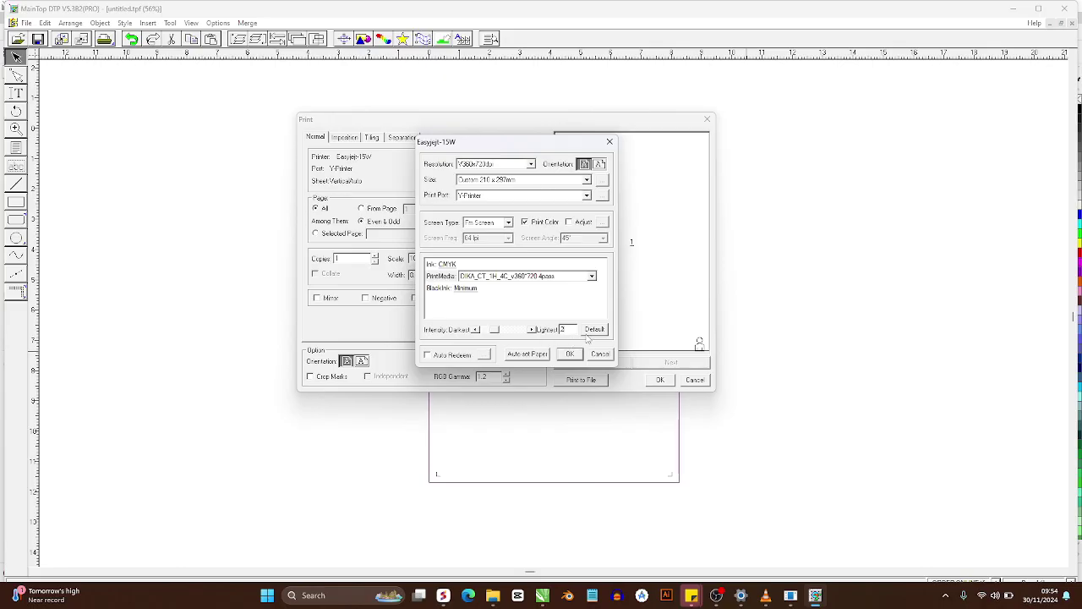
Try darker print intensity values and set the intensity back to 2.
drag(494, 336, 490, 336)
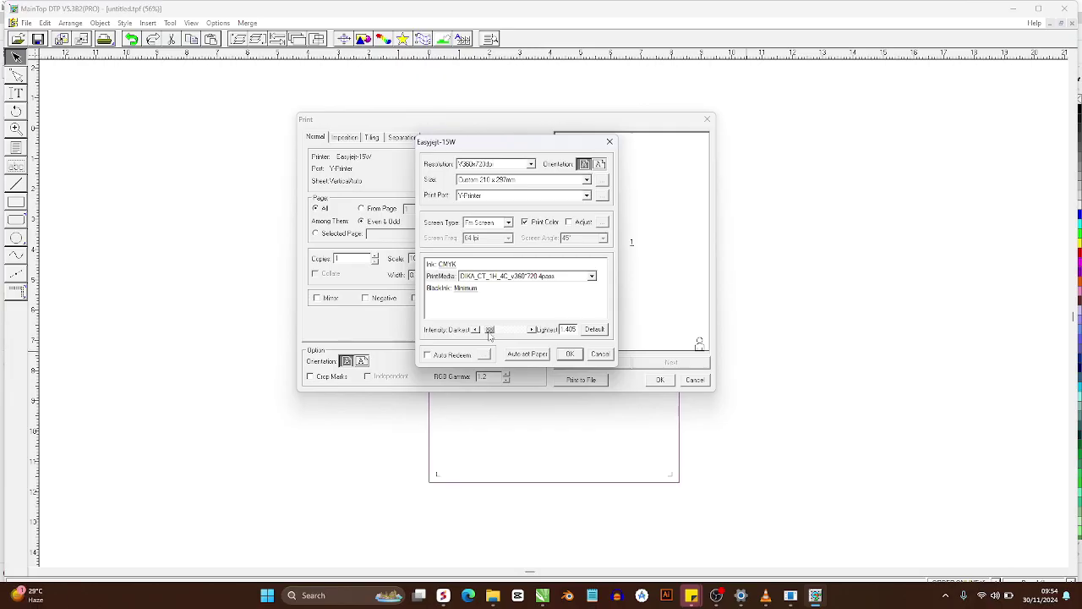
double_click(577, 332)
click(491, 336)
drag(493, 336, 495, 333)
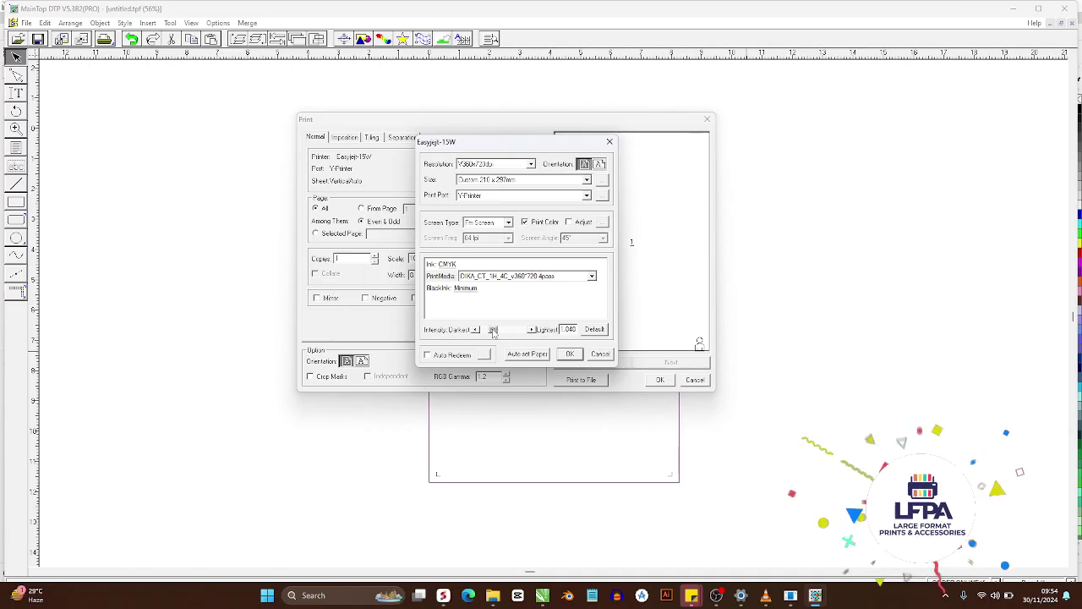
click(493, 332)
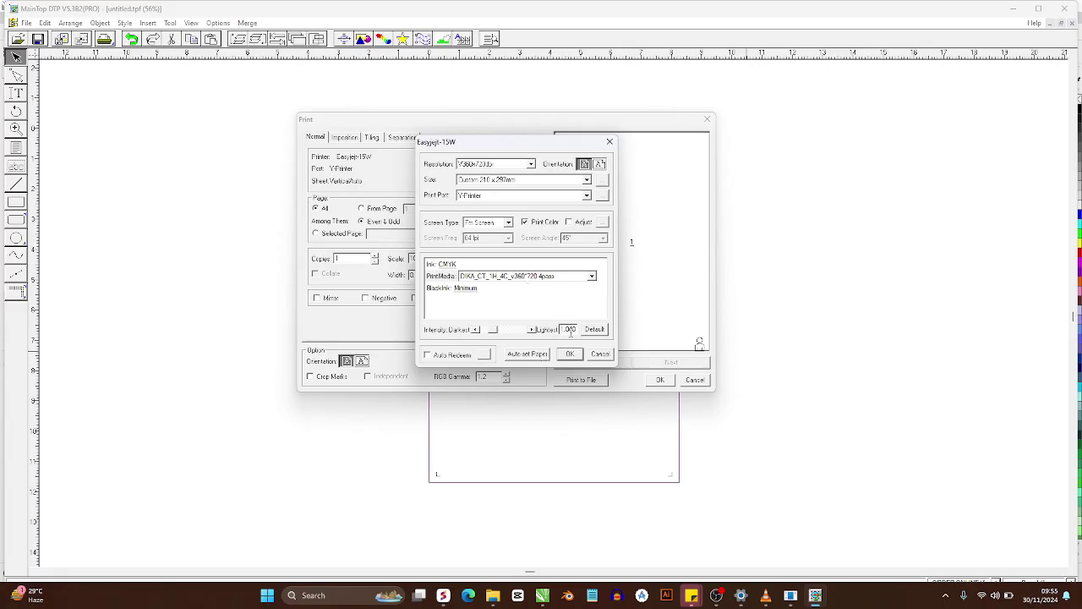
double_click(569, 330)
text(2)
Enable the Adjust option for print colour and choose Fm Screen as the screen type.
click(575, 225)
click(569, 223)
click(497, 227)
click(493, 250)
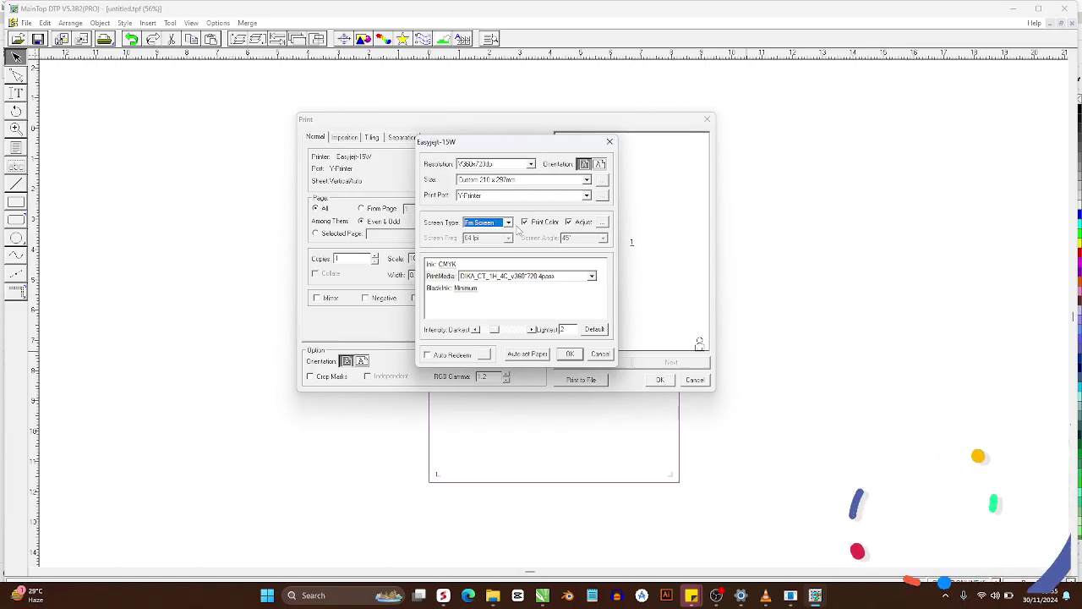
click(581, 230)
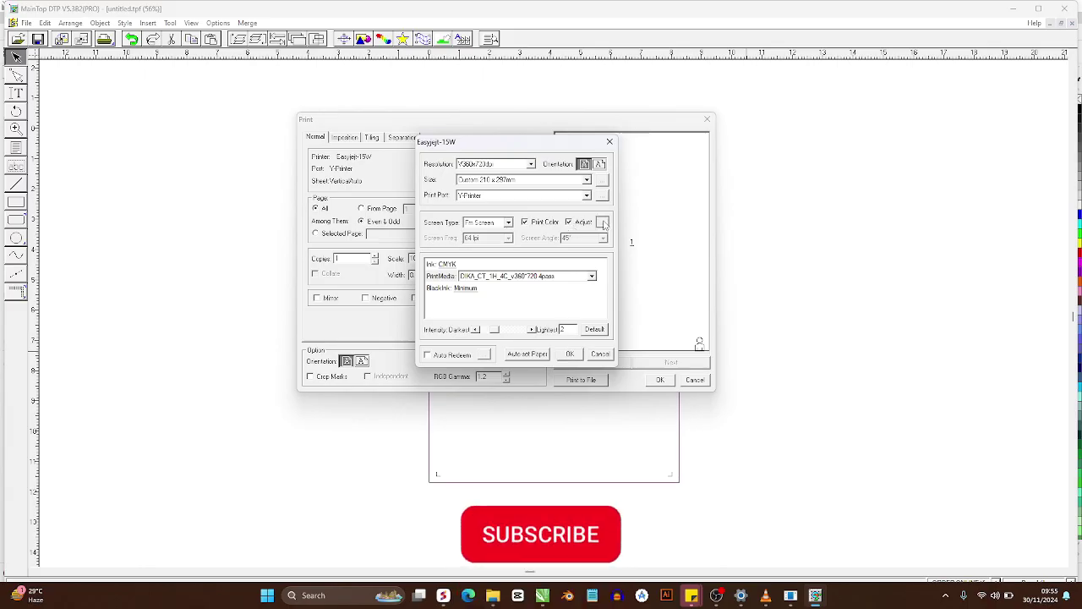
Open the colour adjustment settings and examine the maximum ink percentages for cyan, magenta, yellow and black.
click(602, 222)
drag(580, 159, 617, 114)
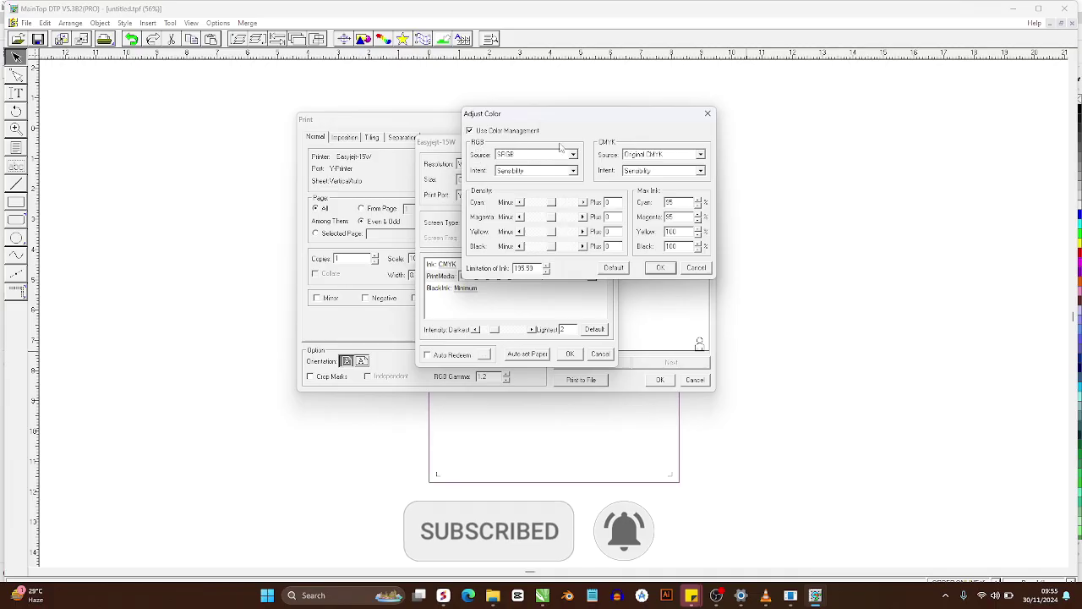
drag(596, 114, 580, 142)
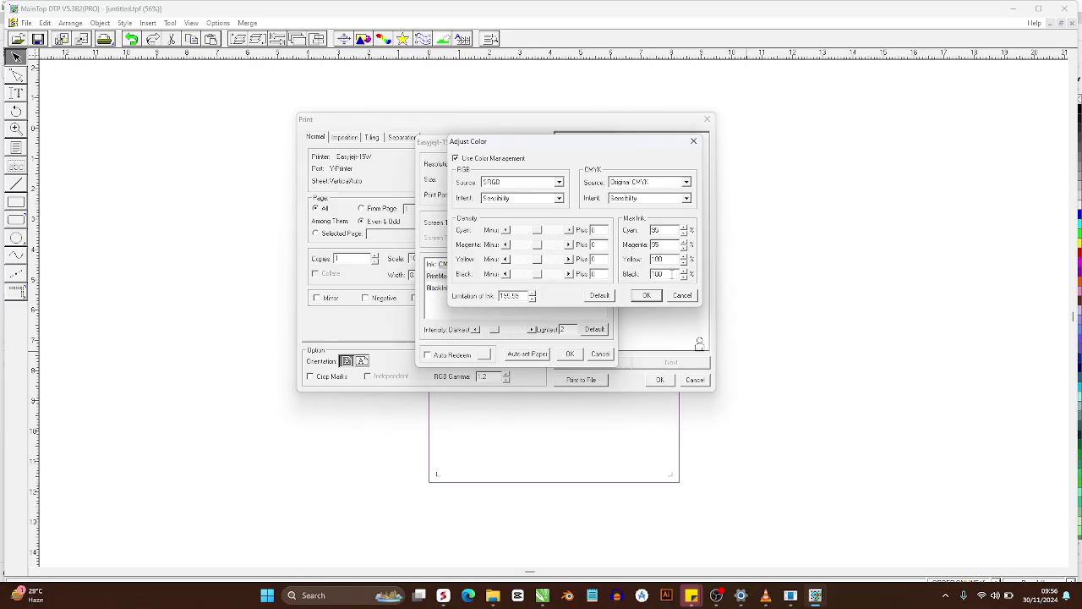
double_click(666, 230)
click(668, 274)
double_click(665, 273)
double_click(670, 258)
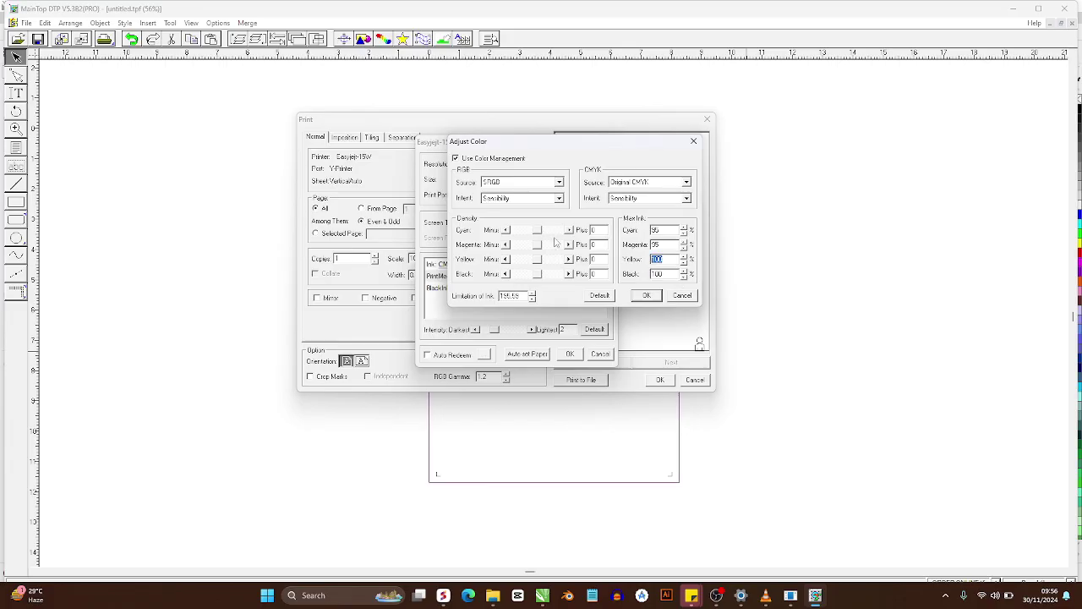
double_click(665, 245)
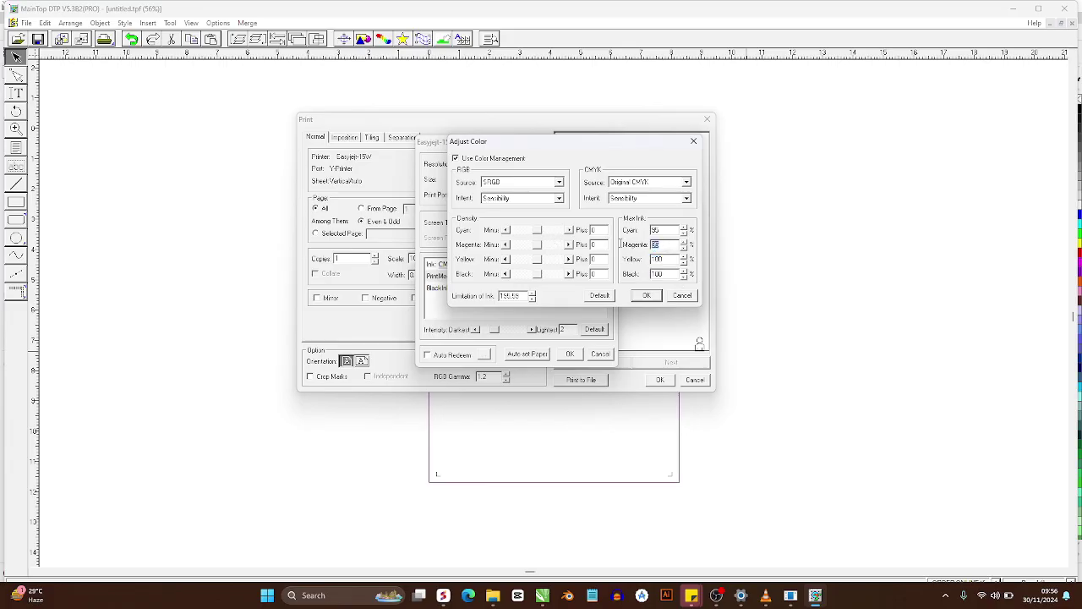
Try lowering the maximum ink percentages for magenta and cyan, and reduce the maximum black ink to 90%.
double_click(668, 231)
click(668, 245)
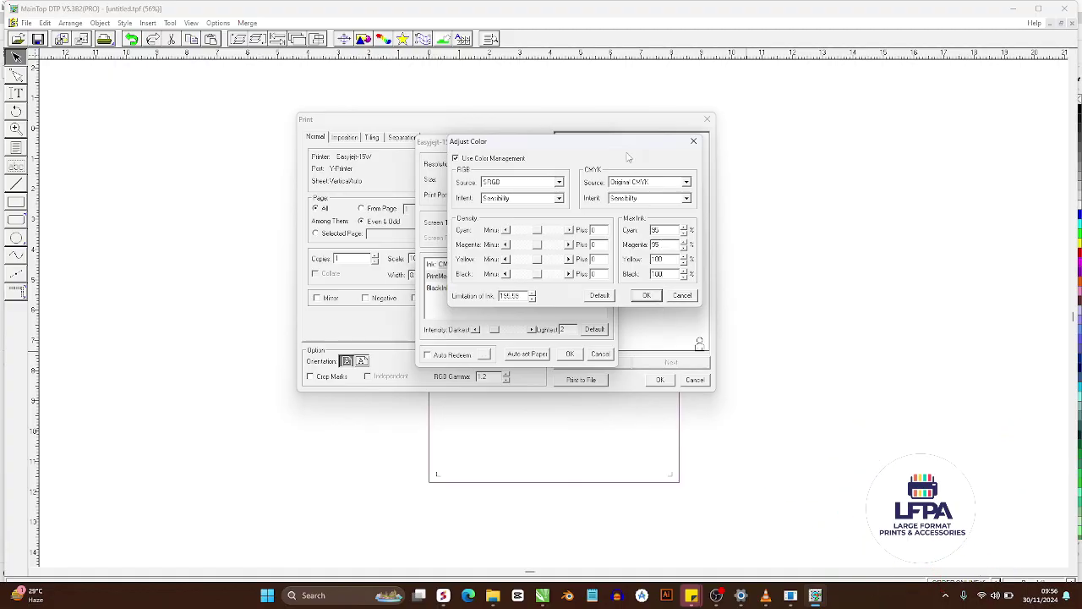
drag(630, 145, 580, 149)
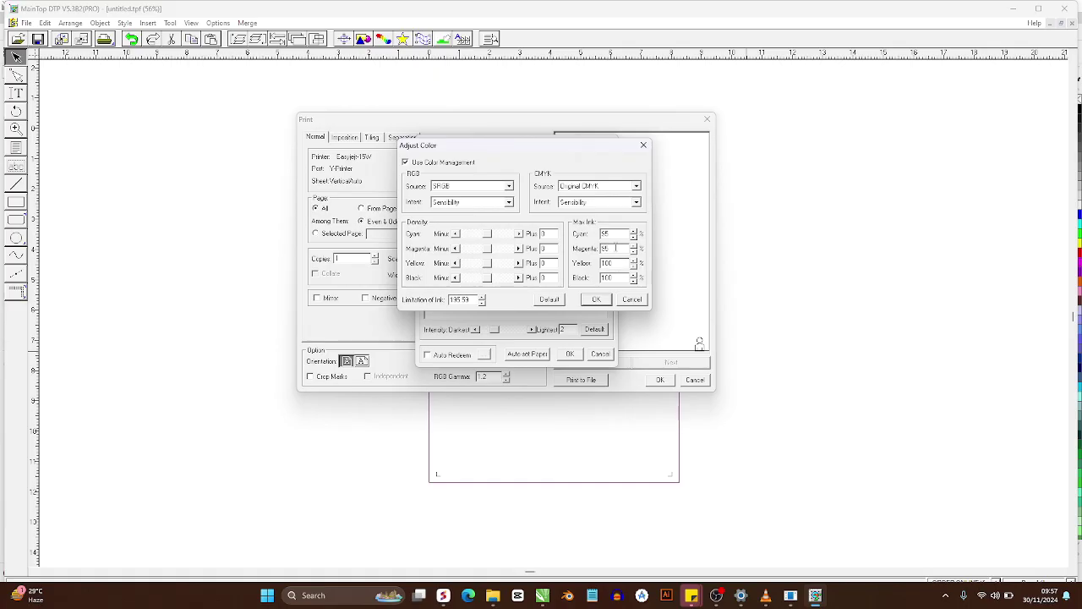
drag(616, 248, 572, 247)
text(80)
click(634, 253)
click(633, 253)
click(633, 253)
click(634, 253)
click(633, 252)
click(634, 238)
click(634, 280)
click(634, 281)
Try reducing the maximum ink for magenta and cyan to 90% each, leaving yellow at 100%.
click(621, 263)
click(634, 252)
click(634, 252)
click(633, 252)
click(634, 252)
click(634, 252)
click(634, 237)
click(634, 237)
click(635, 237)
click(634, 237)
click(634, 237)
Cancel the colour adjustment and printer property changes, and send the flyer to the Easyjet-15W printer.
drag(476, 147, 466, 157)
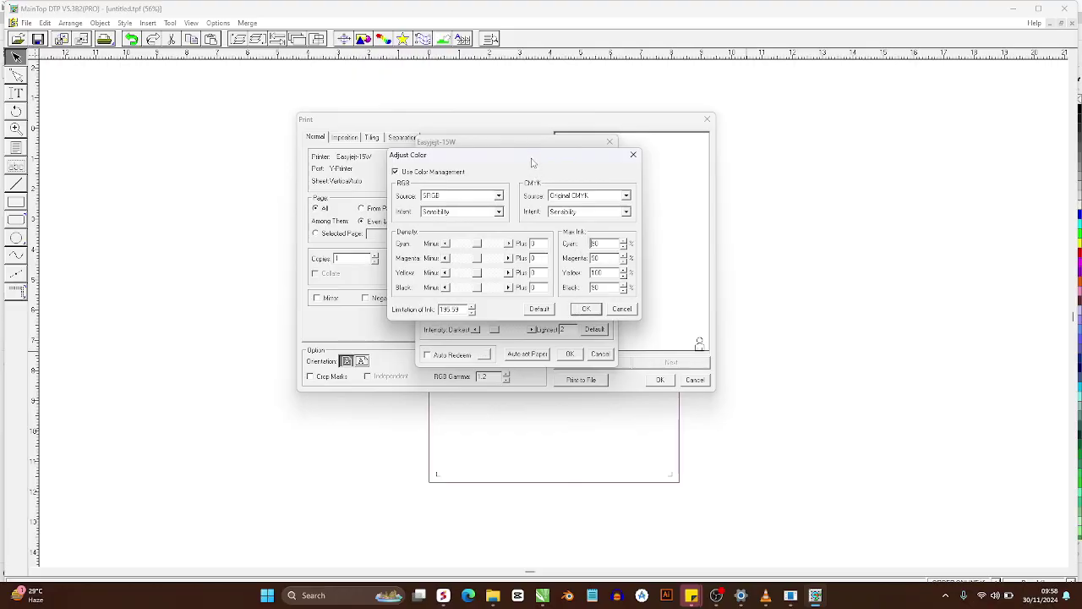
drag(533, 164, 528, 148)
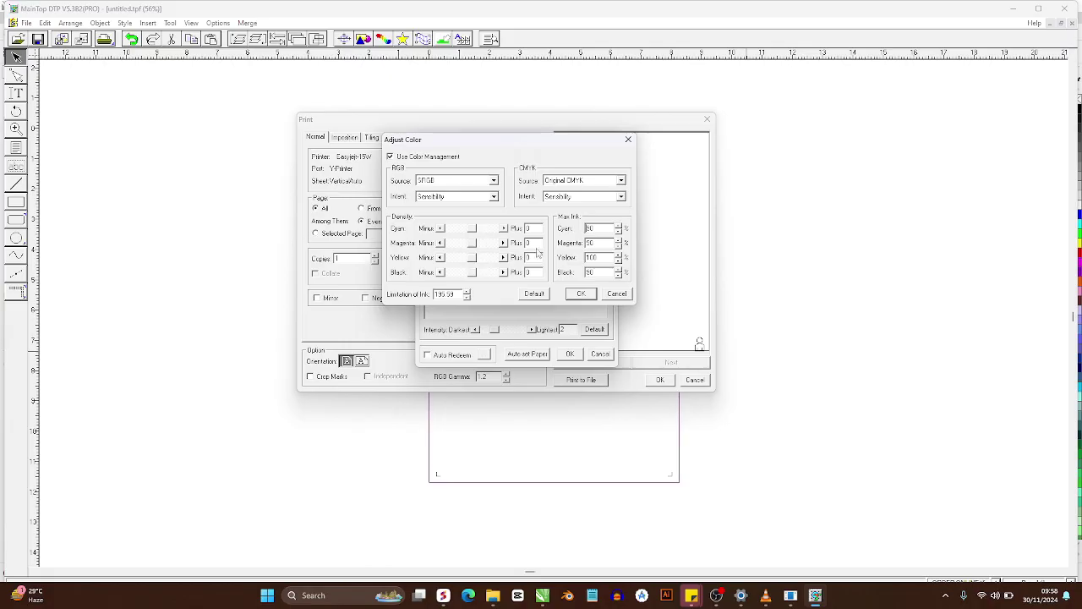
drag(495, 143, 514, 169)
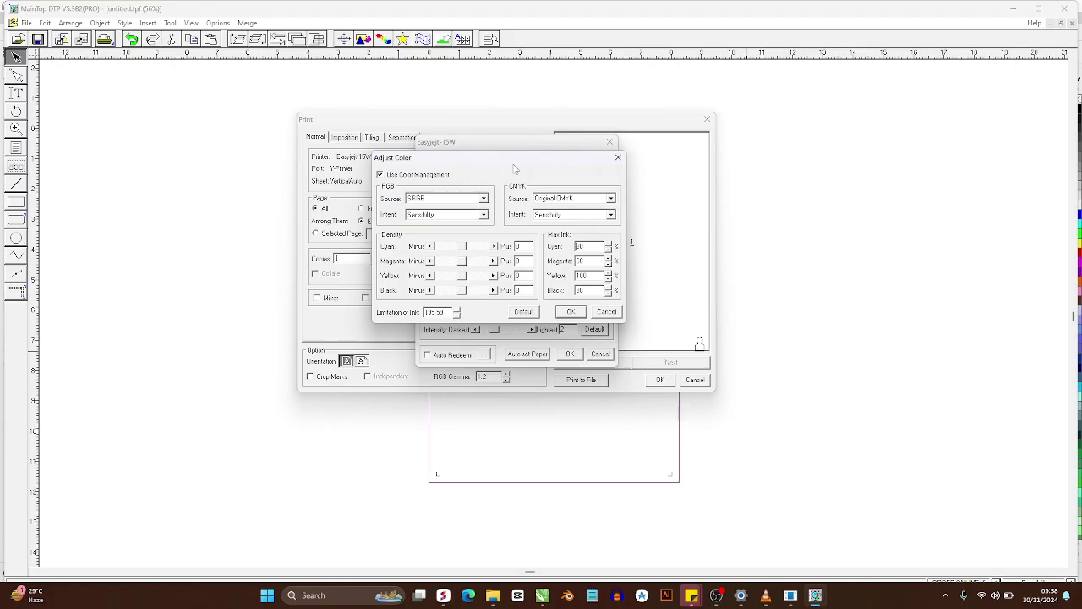
drag(512, 168, 530, 171)
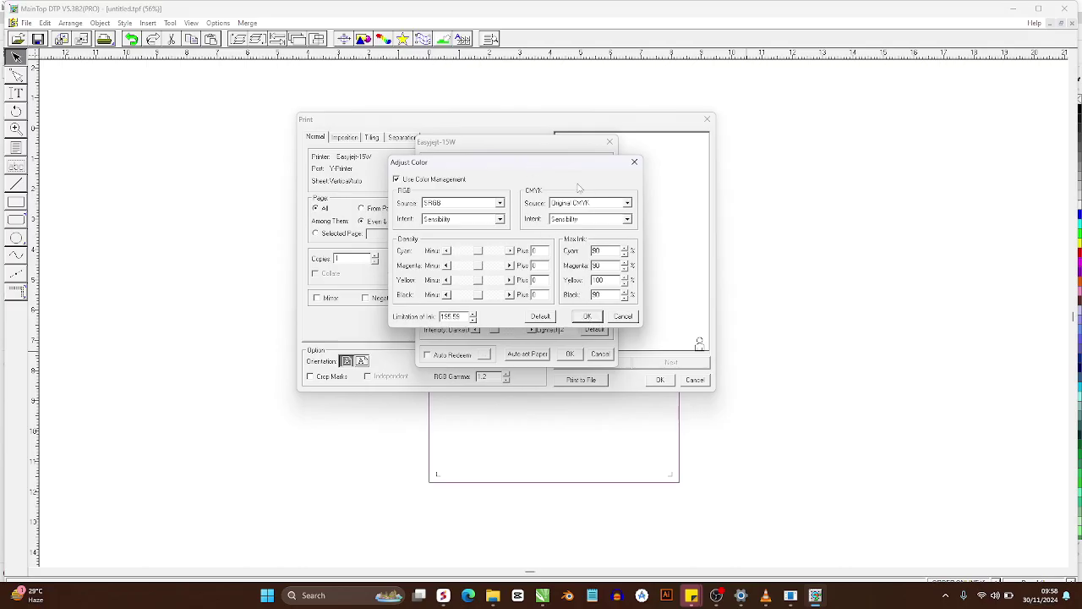
click(623, 316)
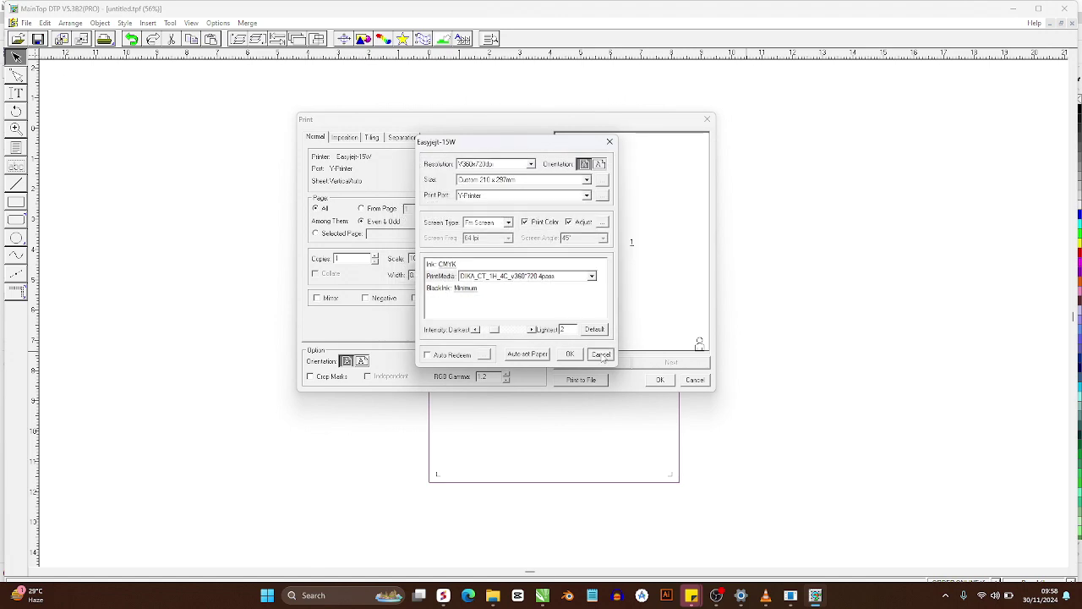
click(601, 354)
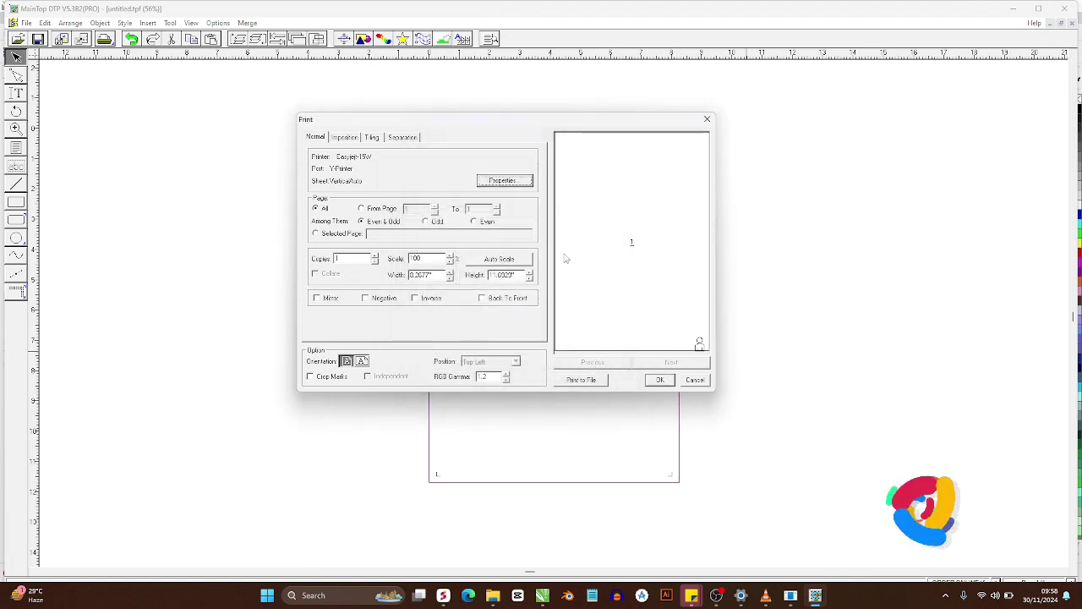
mouse_move(525, 119)
mouse_down()
mouse_move(526, 157)
mouse_move(522, 137)
mouse_up()
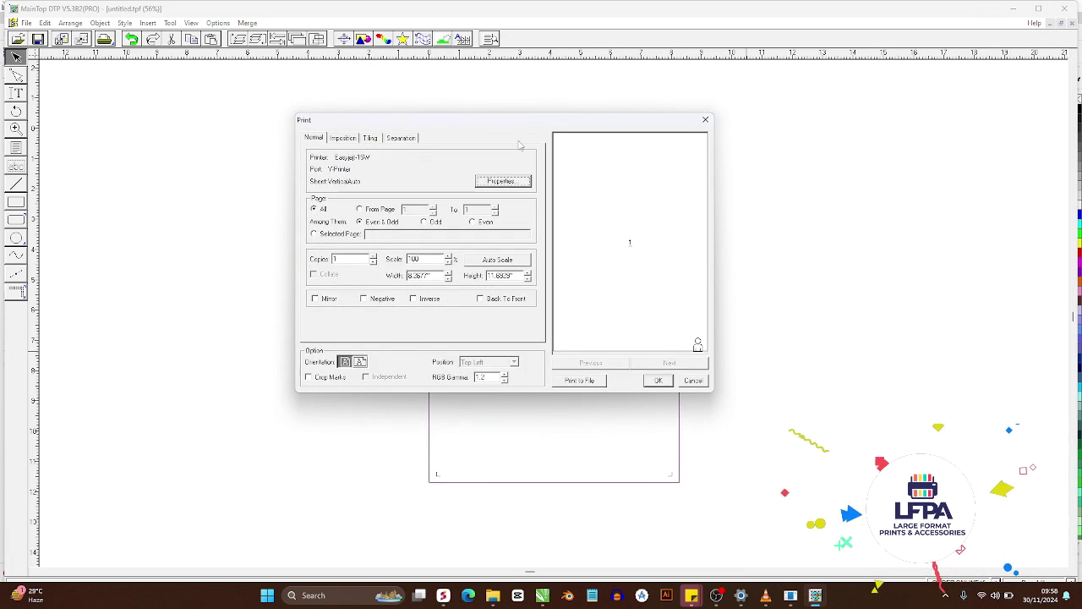
click(659, 381)
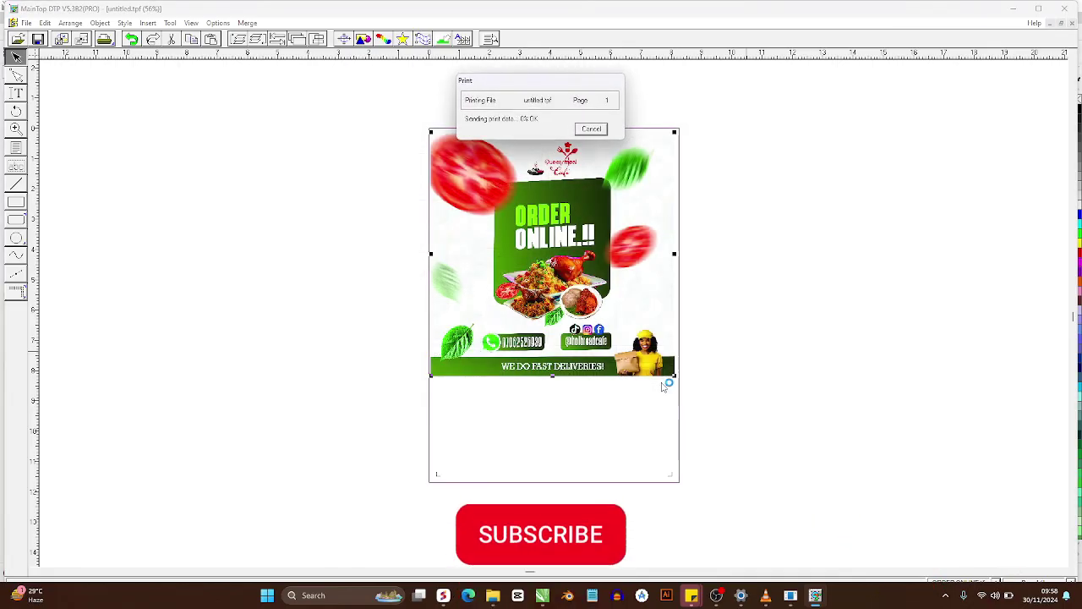